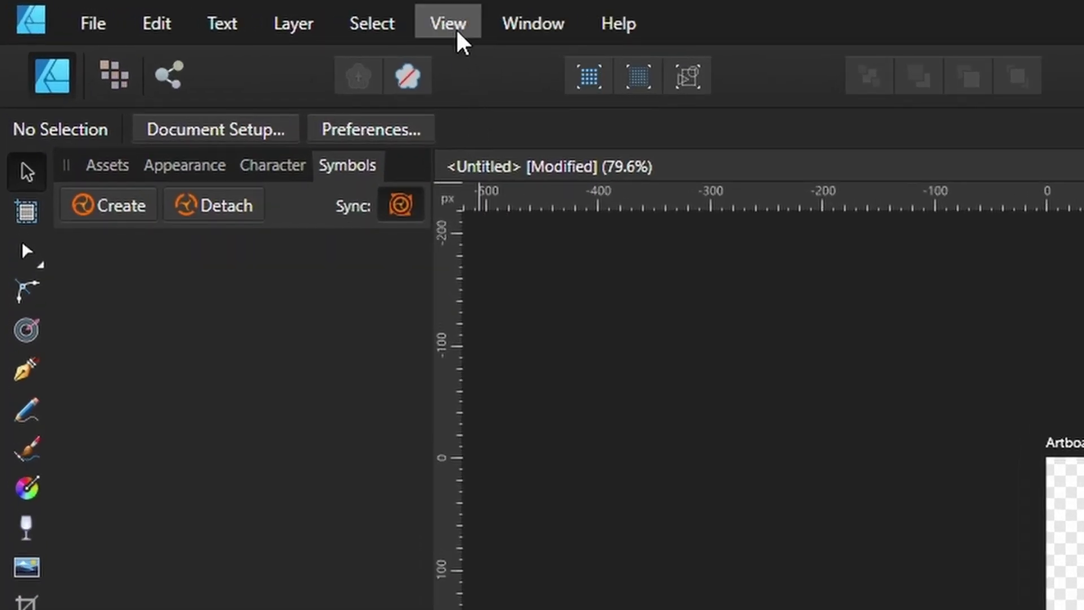
Step: Show the Constraints panel from View > Studio > Constraints
click(330, 18)
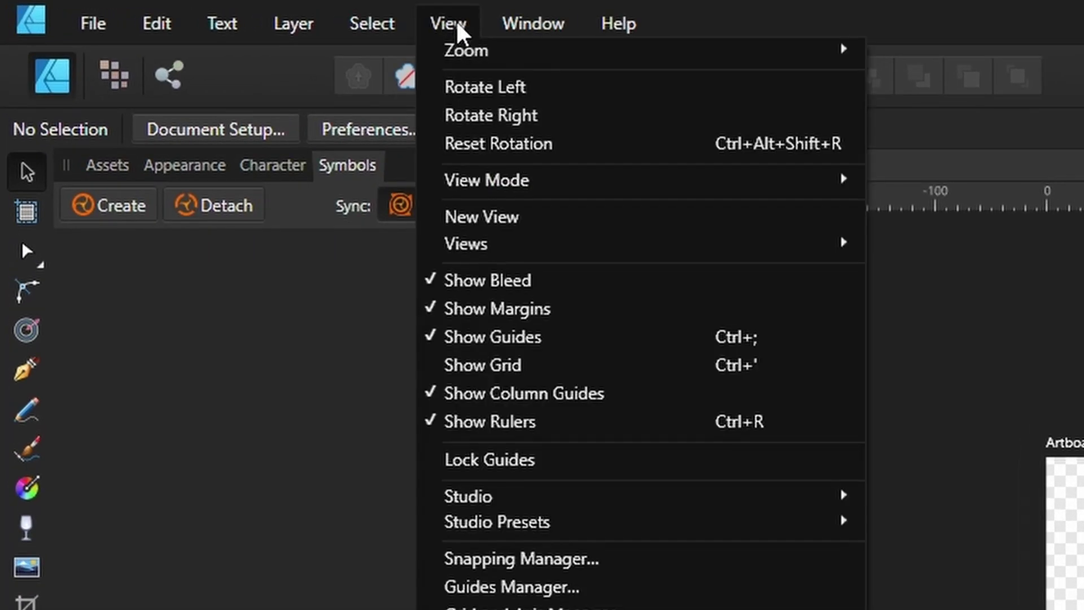
mouse_move(723, 226)
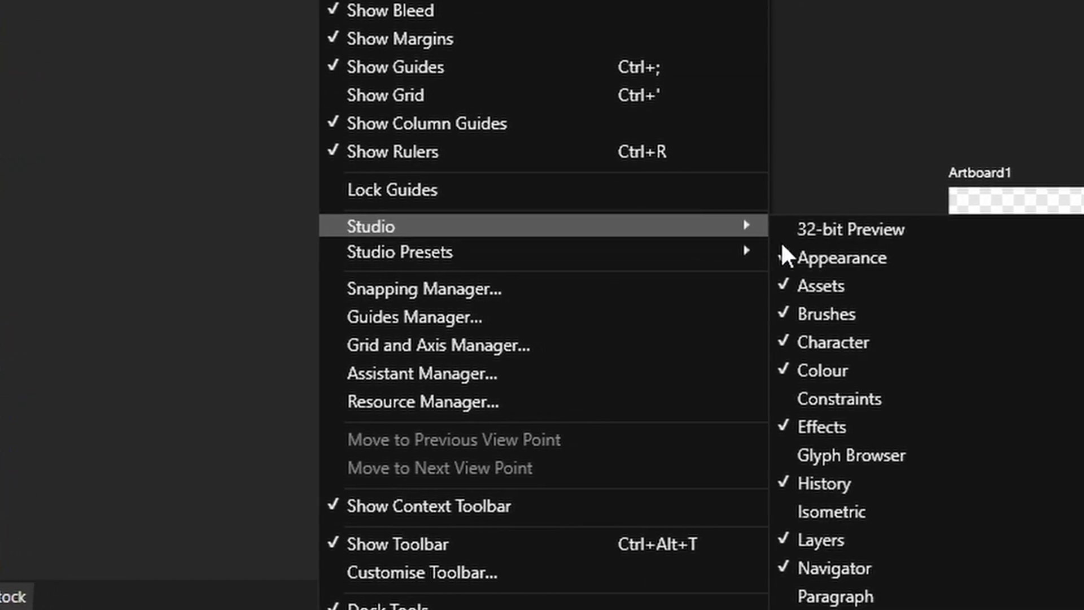
click(652, 399)
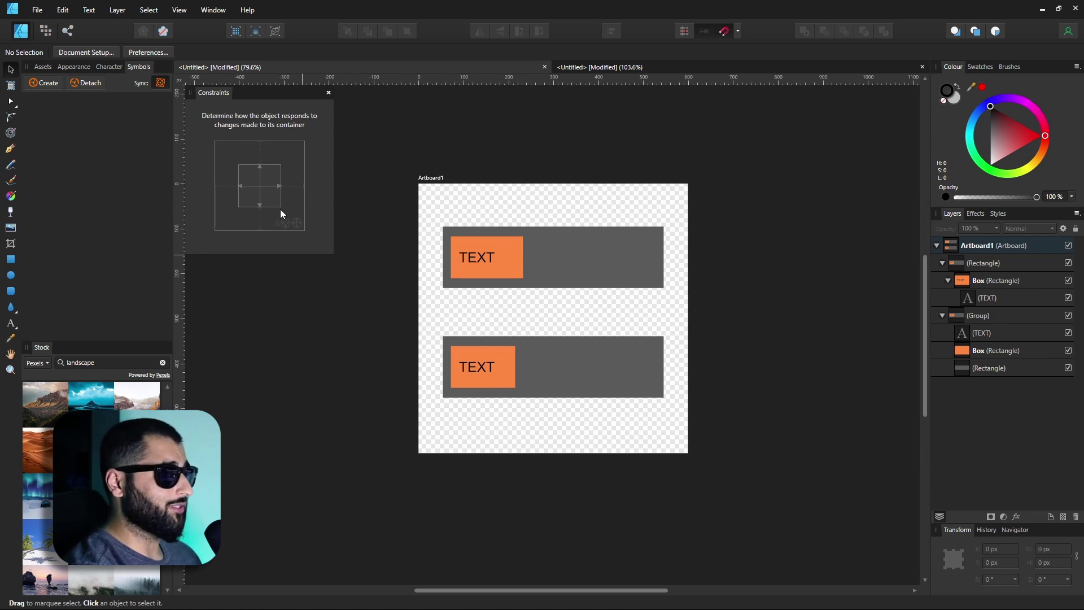
click(573, 266)
key(ctrl+alt+0)
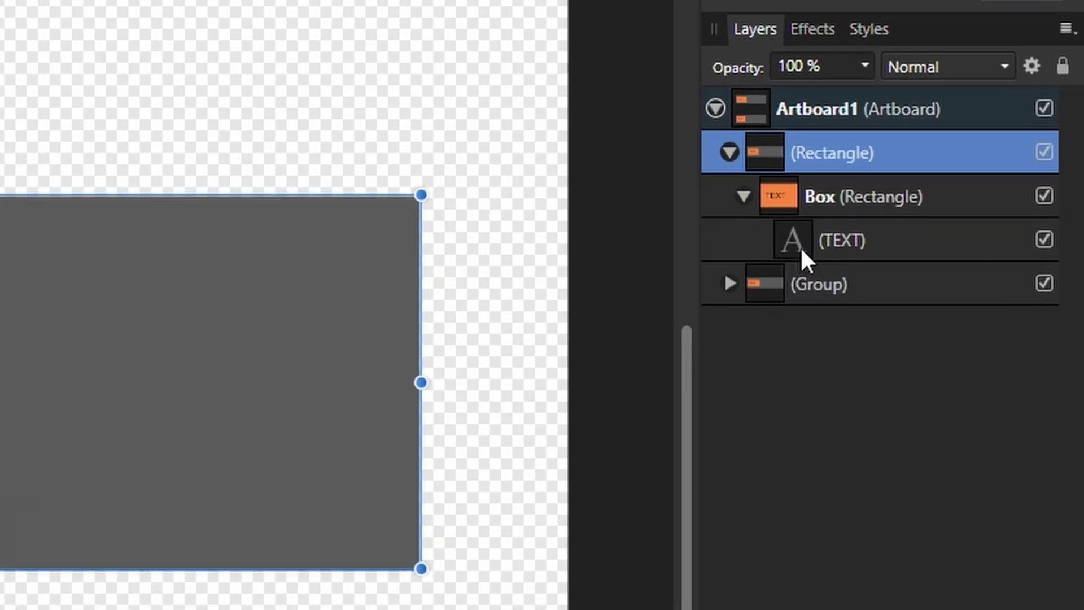
click(799, 240)
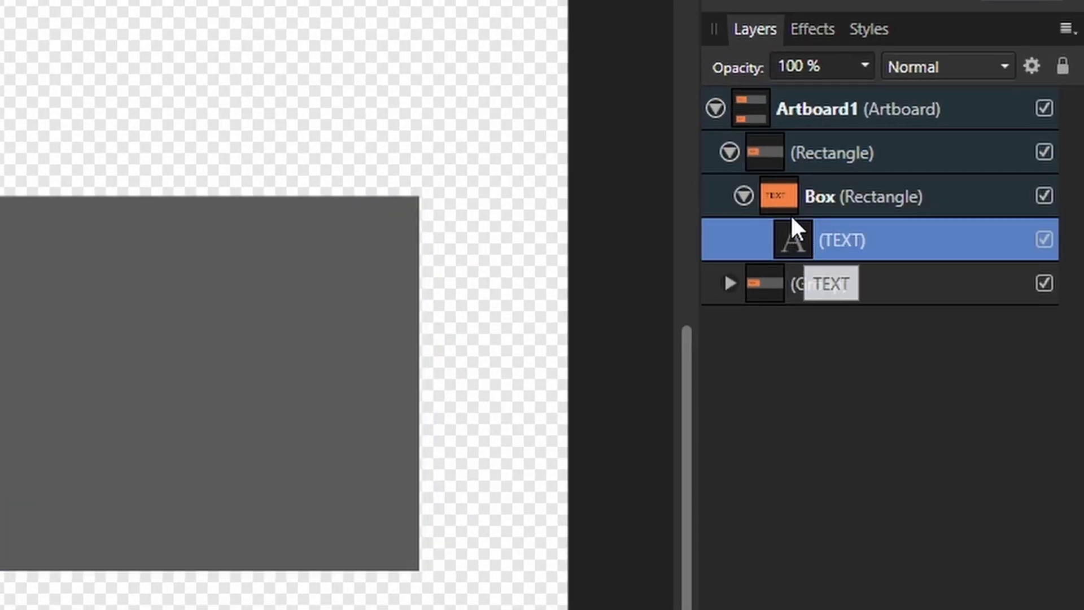
click(784, 195)
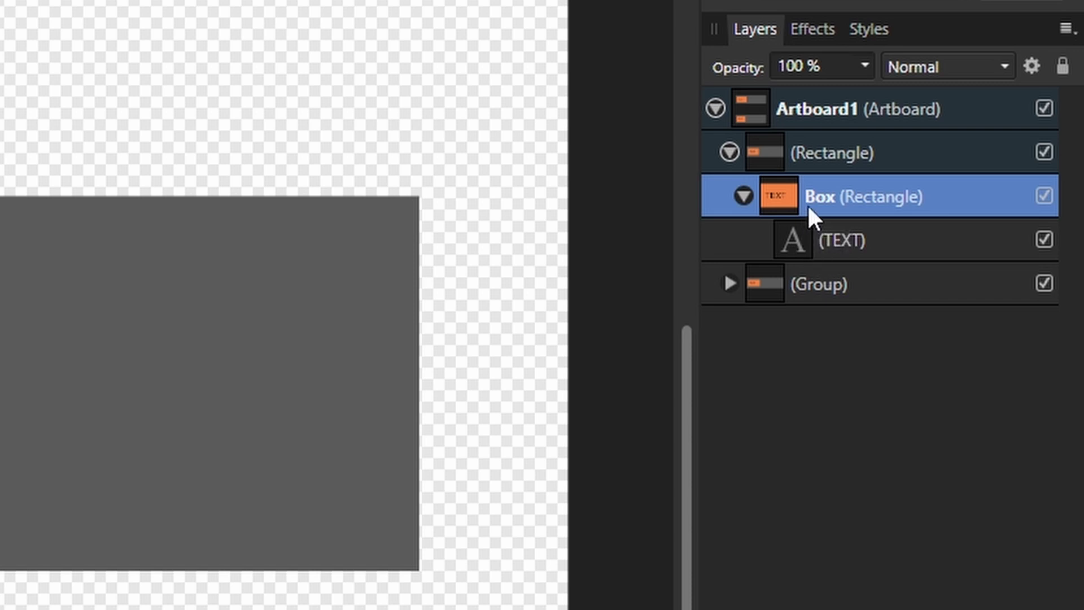
click(809, 239)
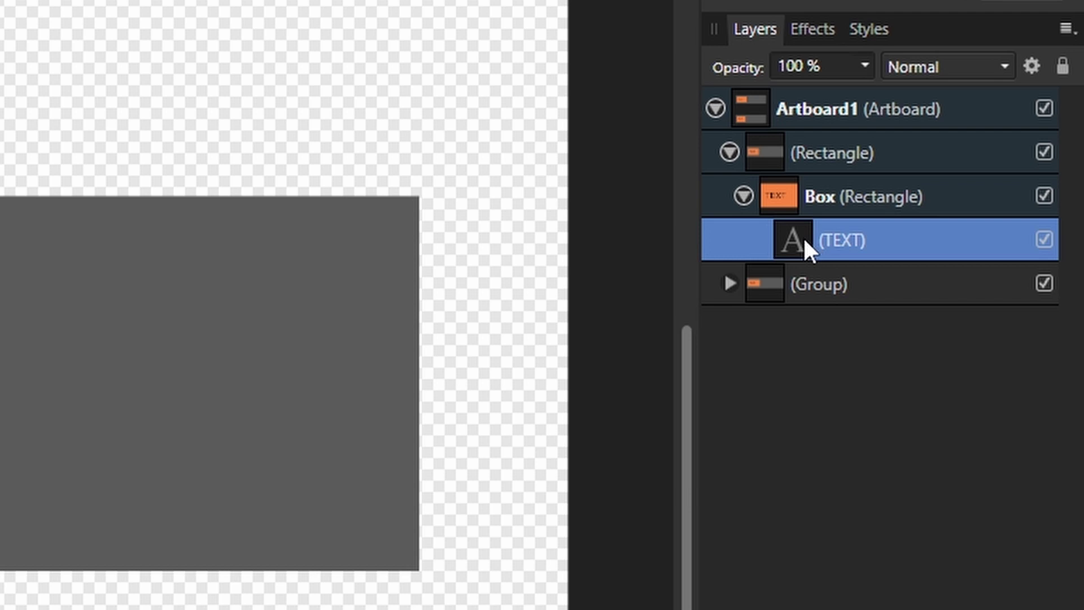
click(792, 206)
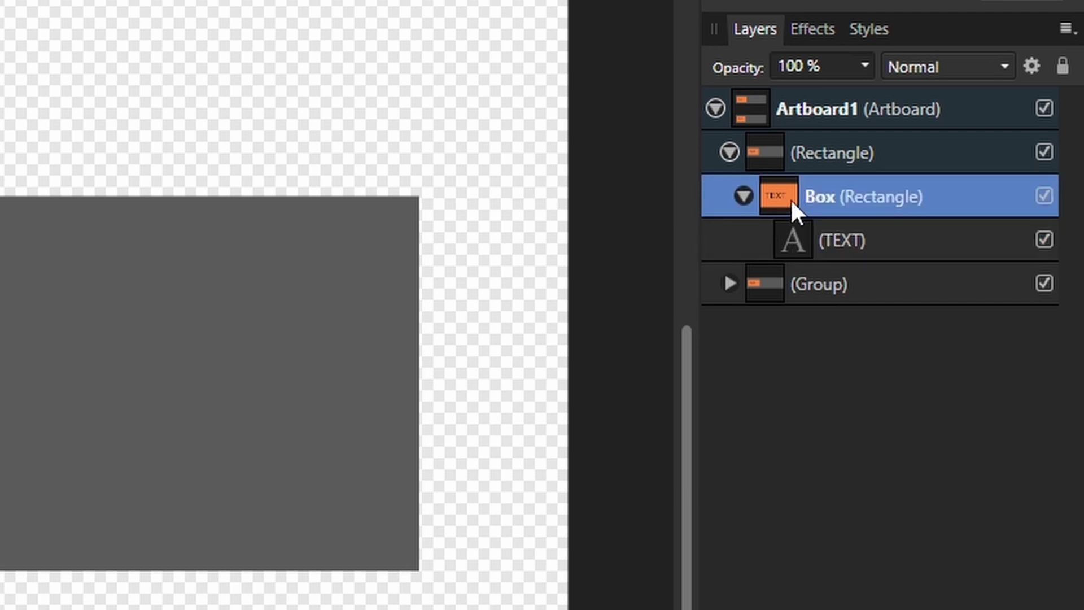
click(782, 149)
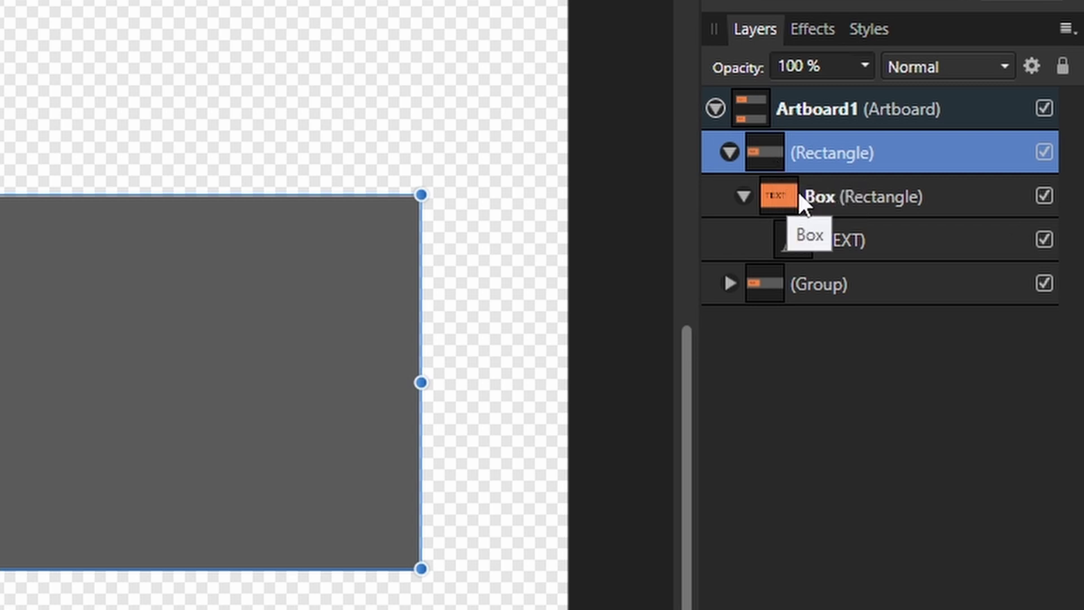
click(798, 192)
click(799, 149)
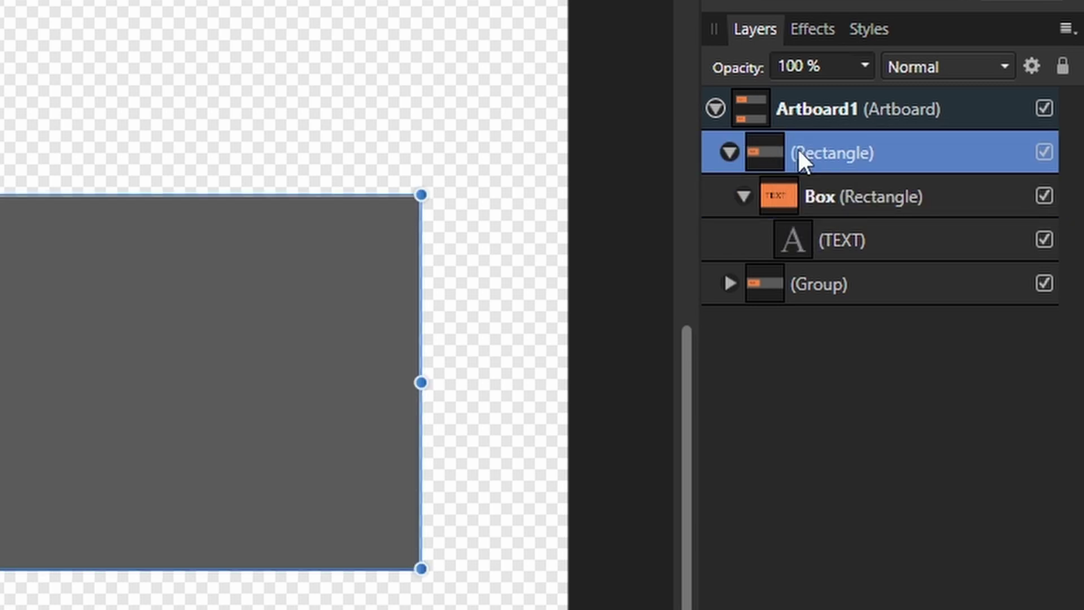
click(813, 198)
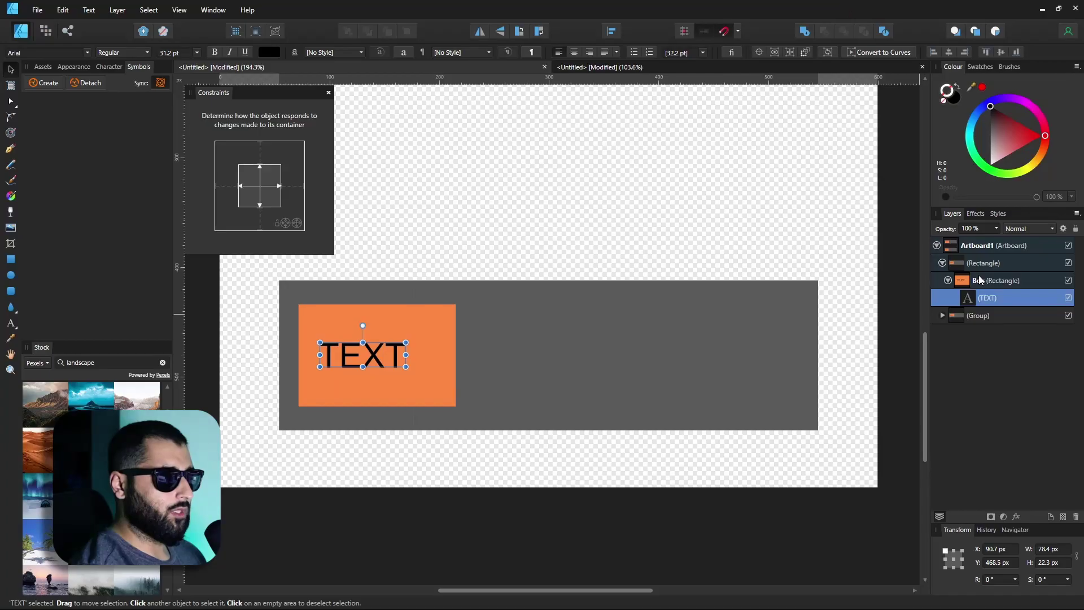
click(840, 244)
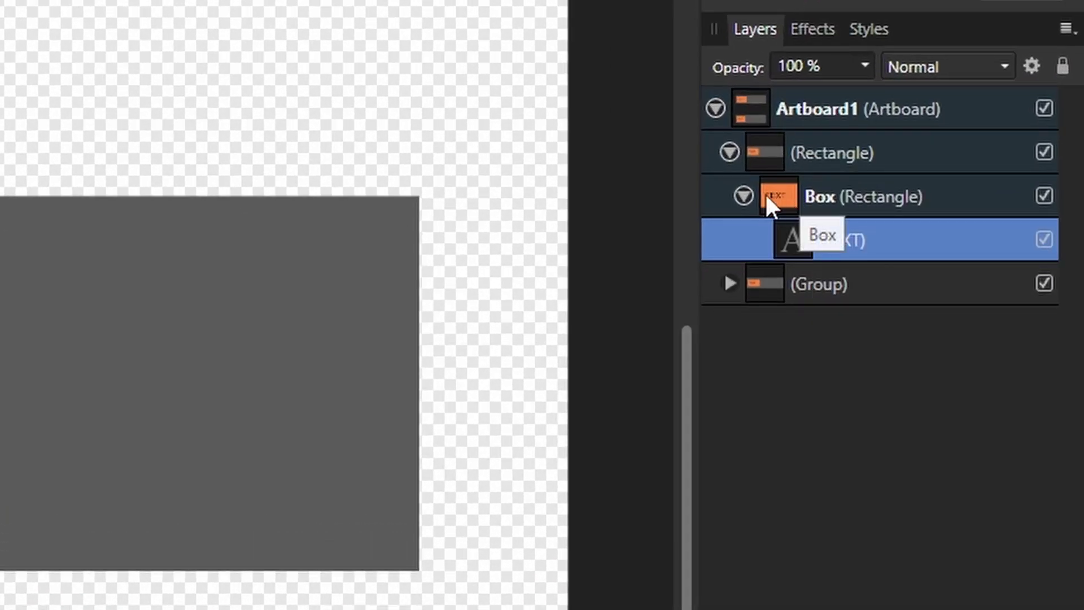
click(749, 198)
click(751, 201)
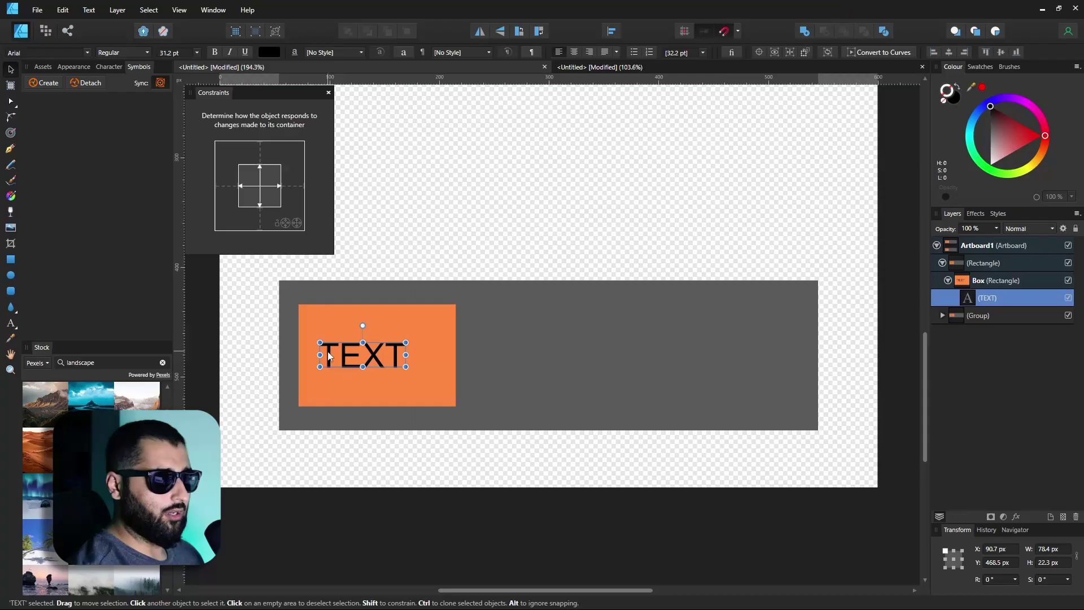
drag(381, 354, 497, 356)
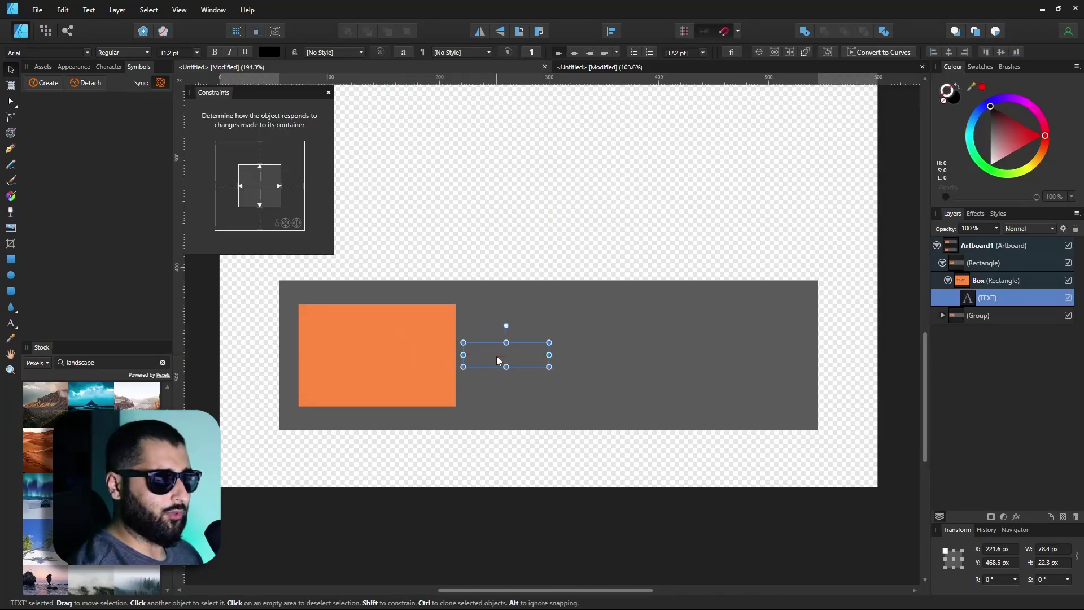
key(ctrl+z)
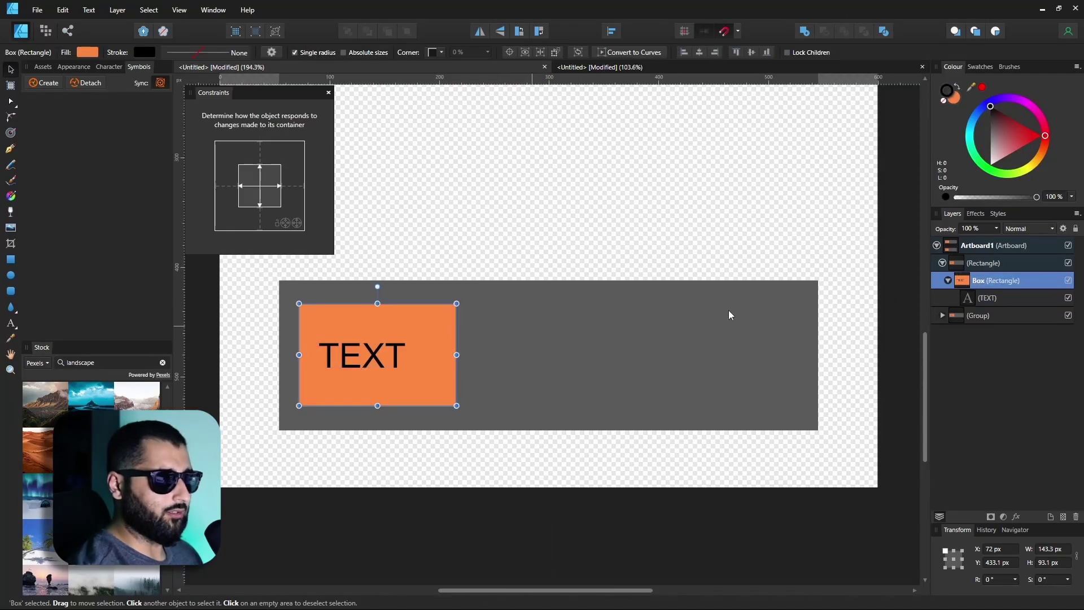
mouse_move(438, 341)
mouse_down()
mouse_move(423, 321)
mouse_move(442, 223)
mouse_move(433, 337)
mouse_up()
key(ctrl+z)
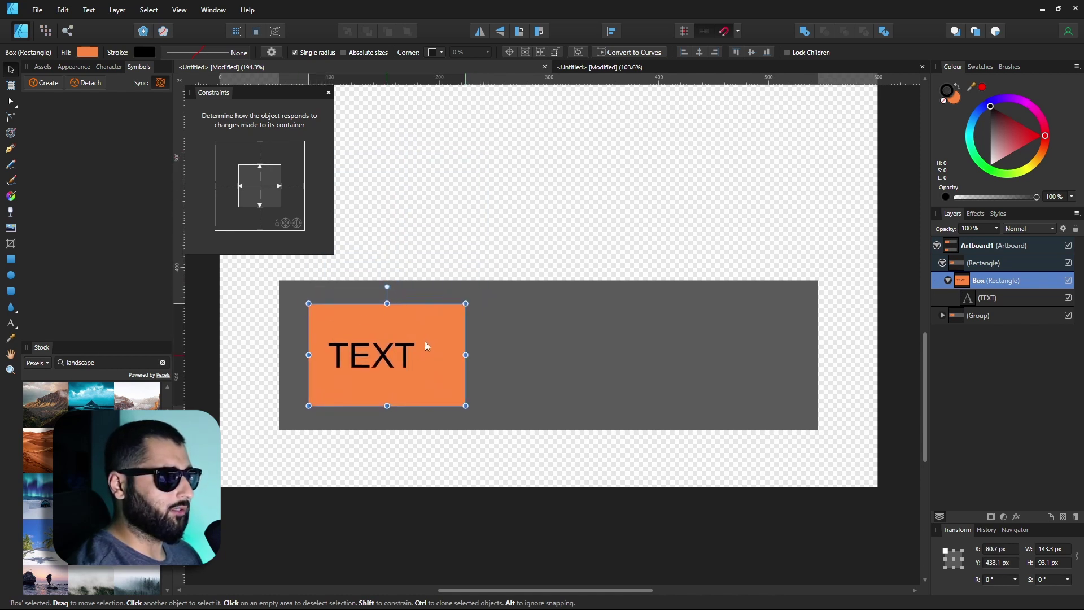
click(942, 280)
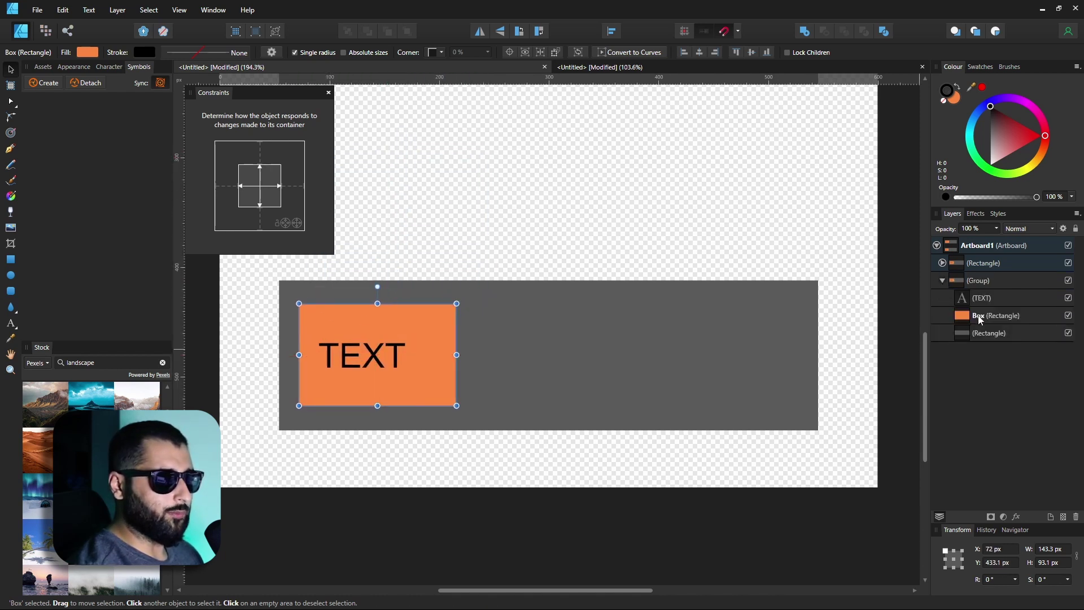
scroll(721, 339, up, 5)
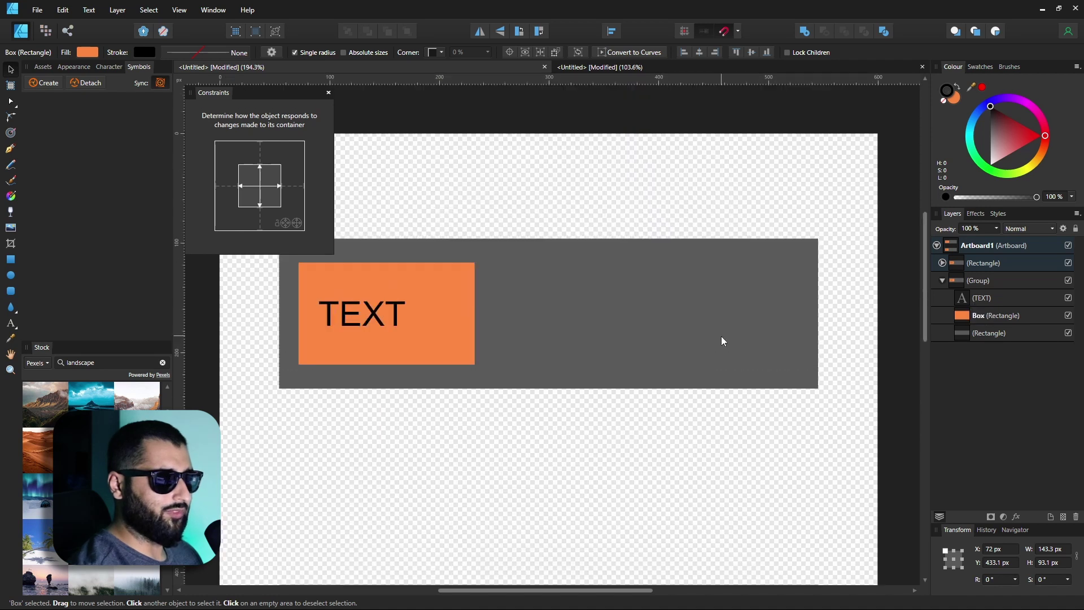
scroll(722, 339, up, 1)
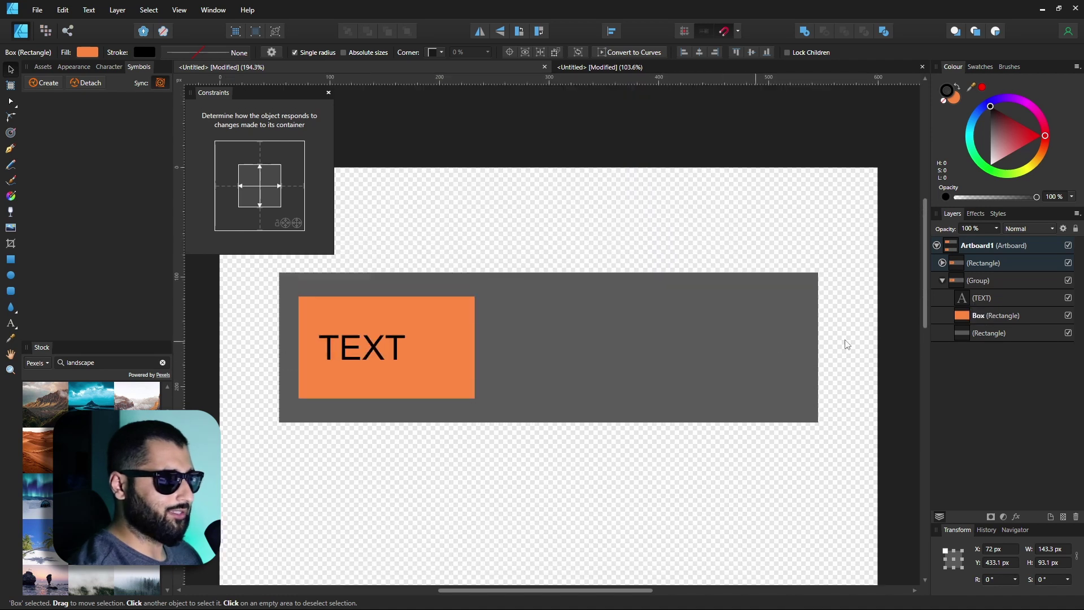
click(966, 334)
click(964, 316)
click(965, 302)
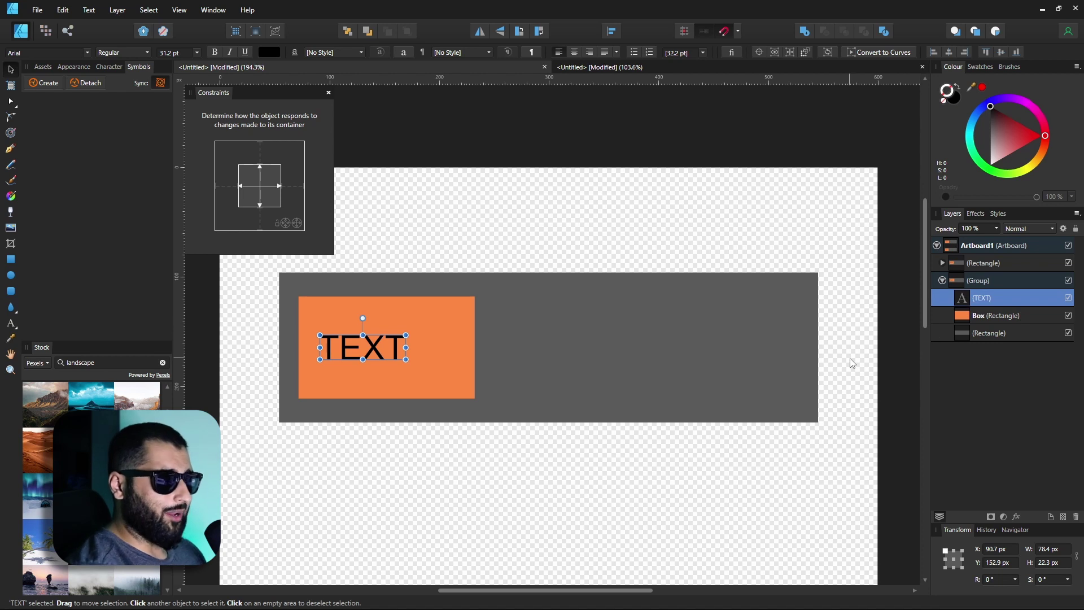
scroll(844, 353, down, 4)
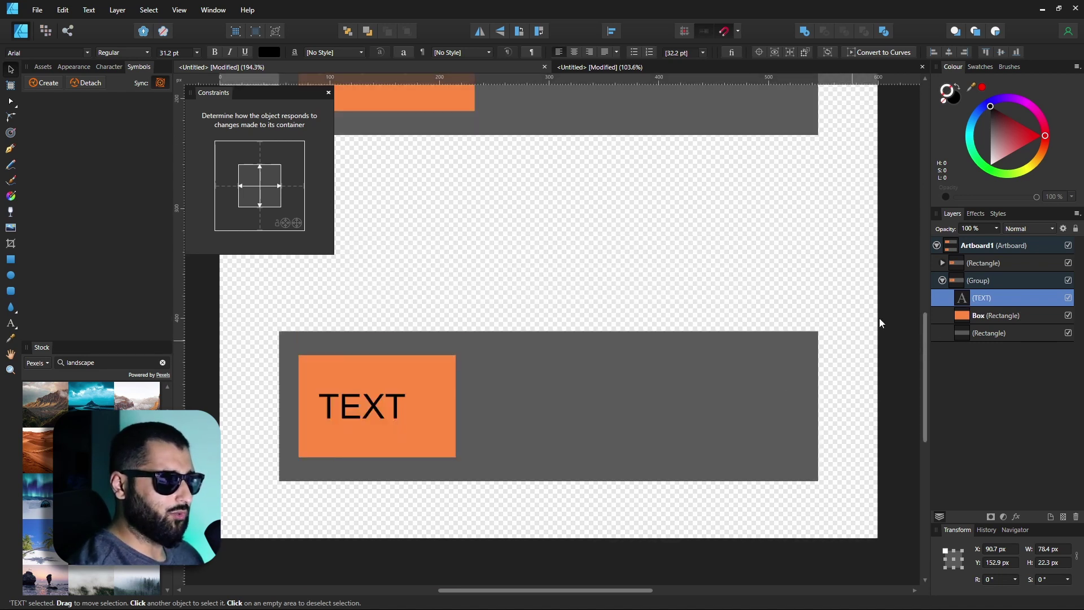
click(942, 263)
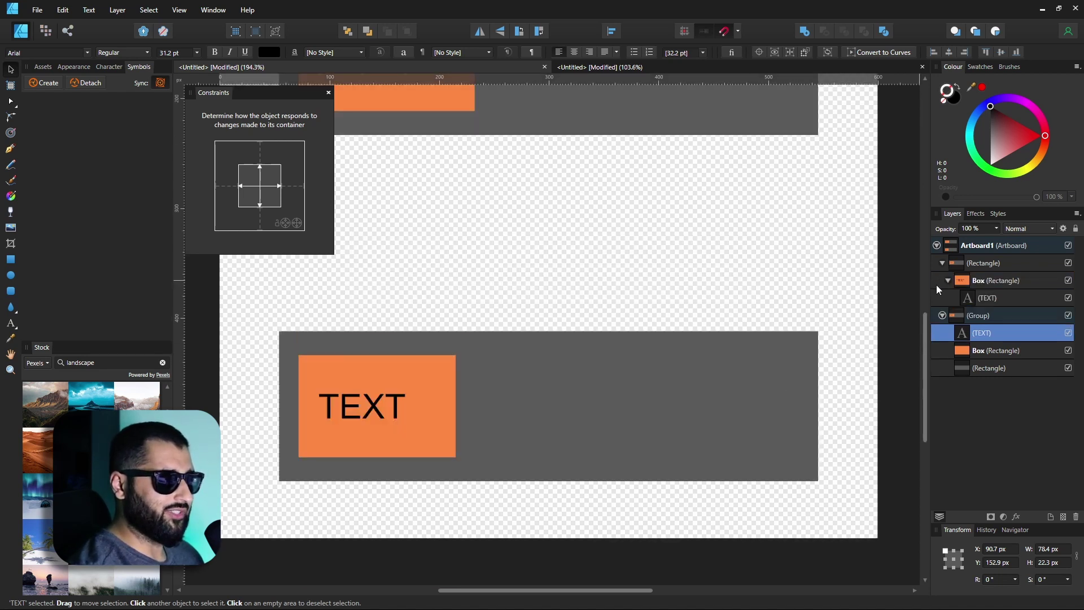
click(942, 316)
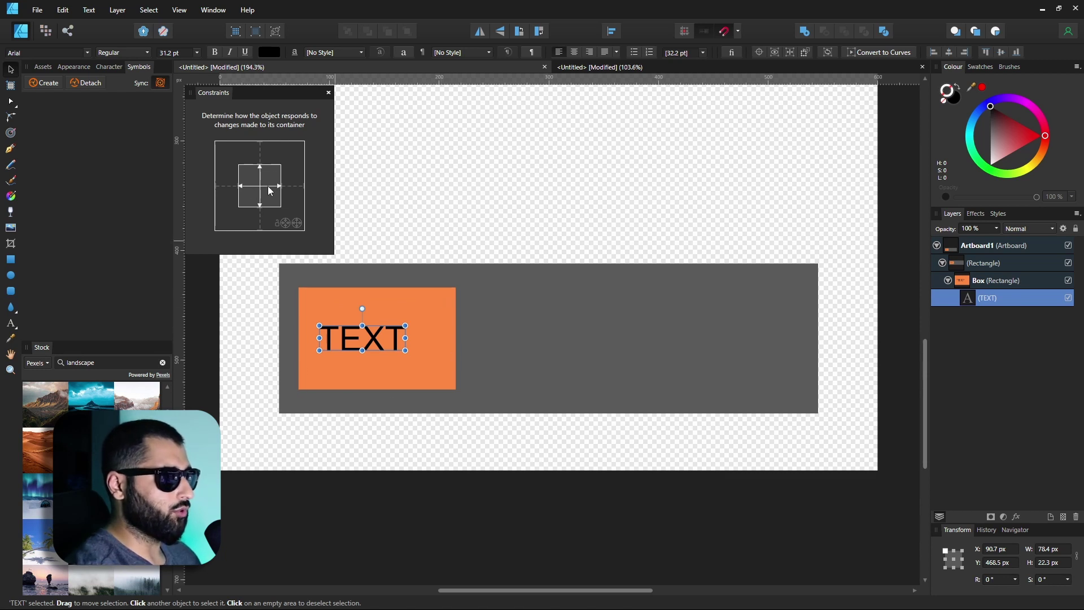
Step: Select the lower banner's orange Box rectangle (143.3 × 93.1 px)
click(437, 312)
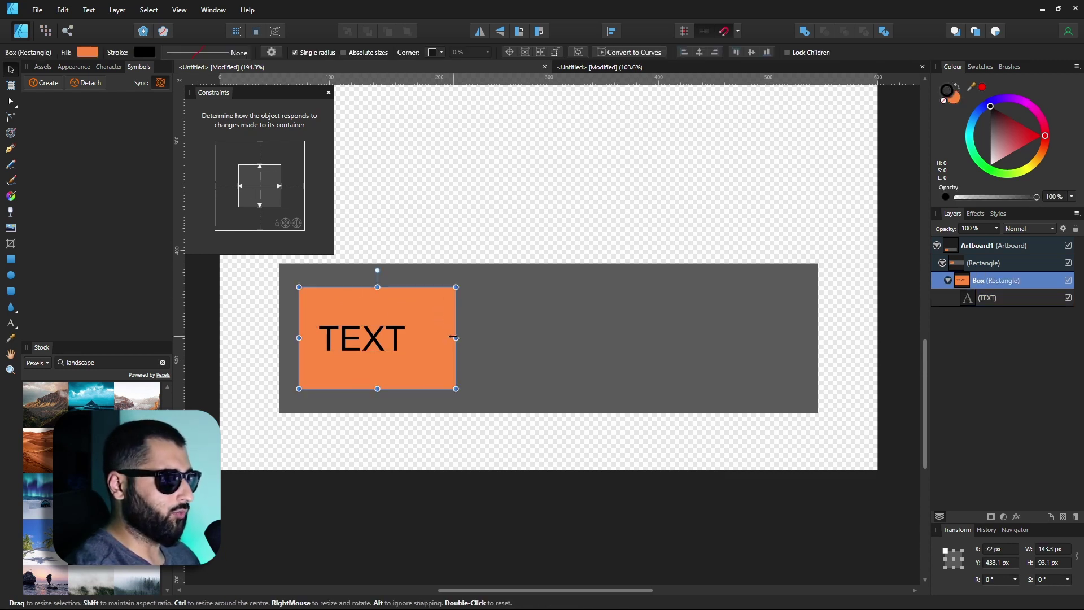
drag(455, 338, 367, 347)
key(ctrl+z)
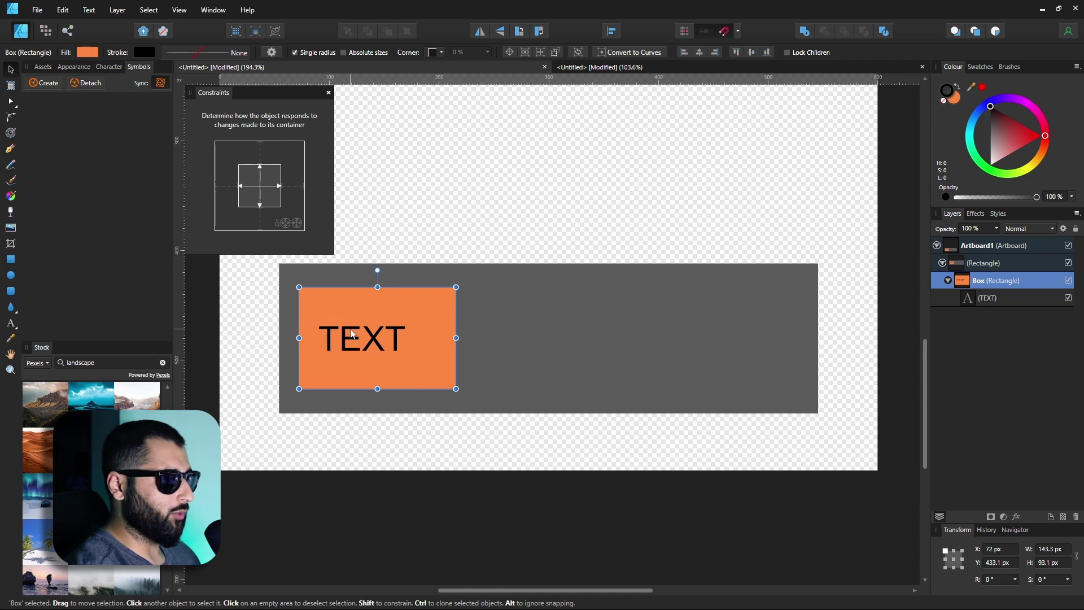
double_click(352, 335)
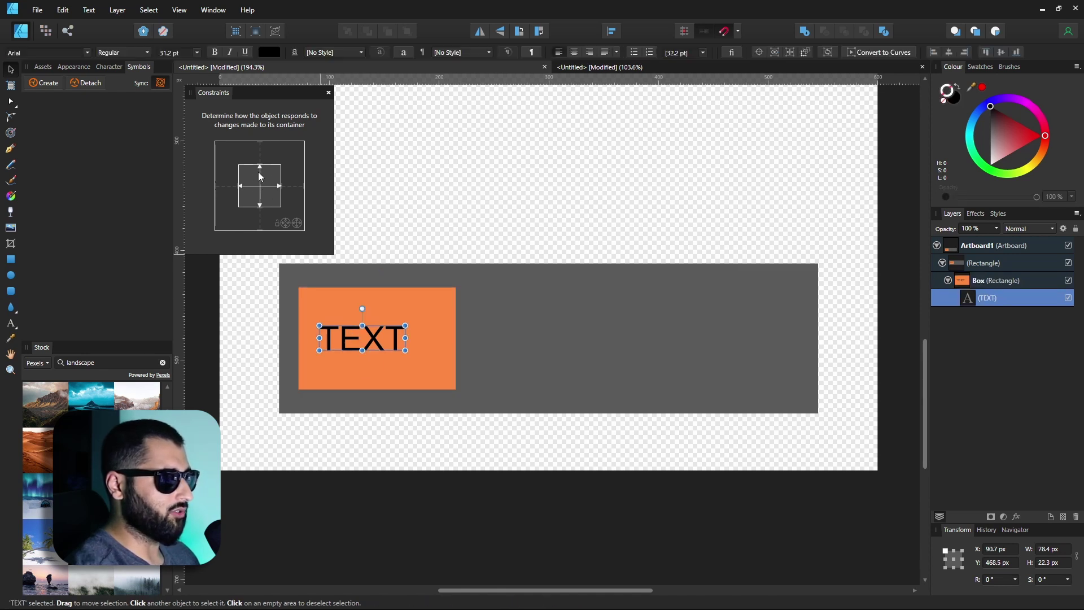
click(442, 311)
drag(457, 339, 713, 348)
key(ctrl+z)
key(ctrl+z)
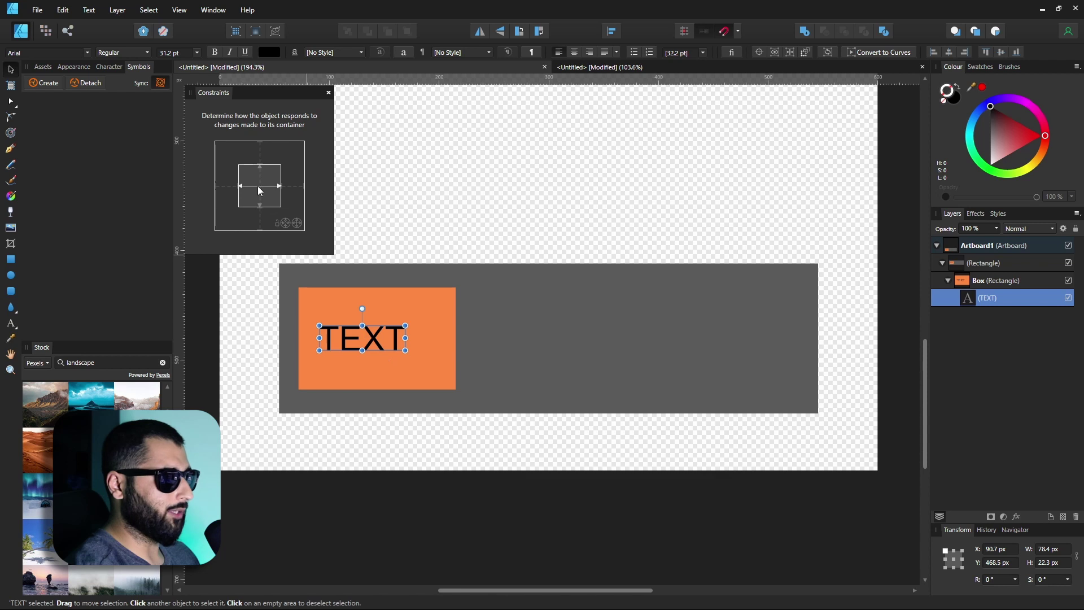
click(452, 378)
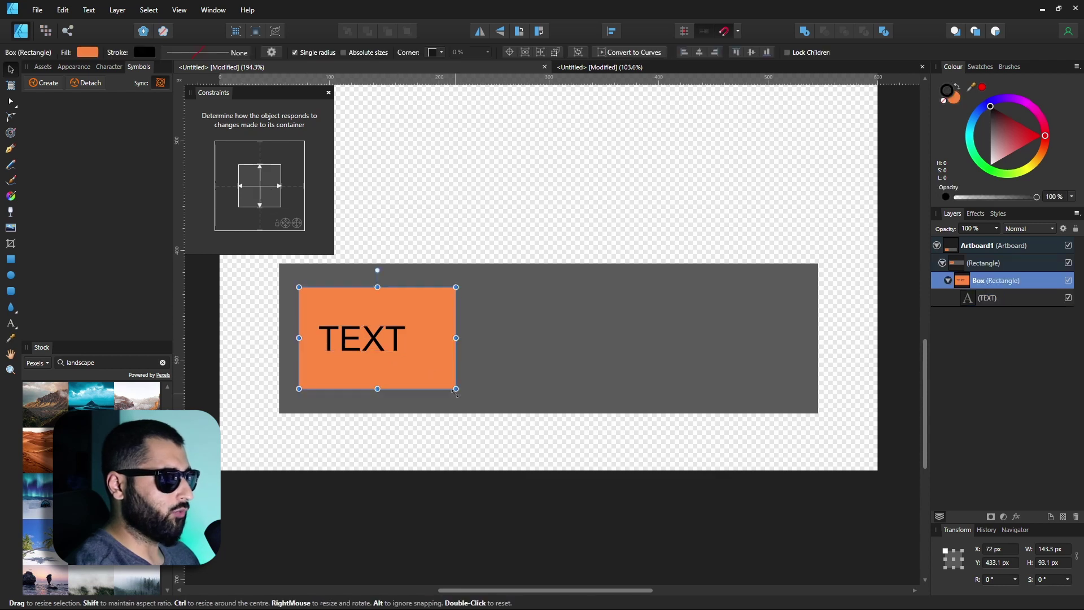
drag(455, 389, 650, 400)
key(ctrl+z)
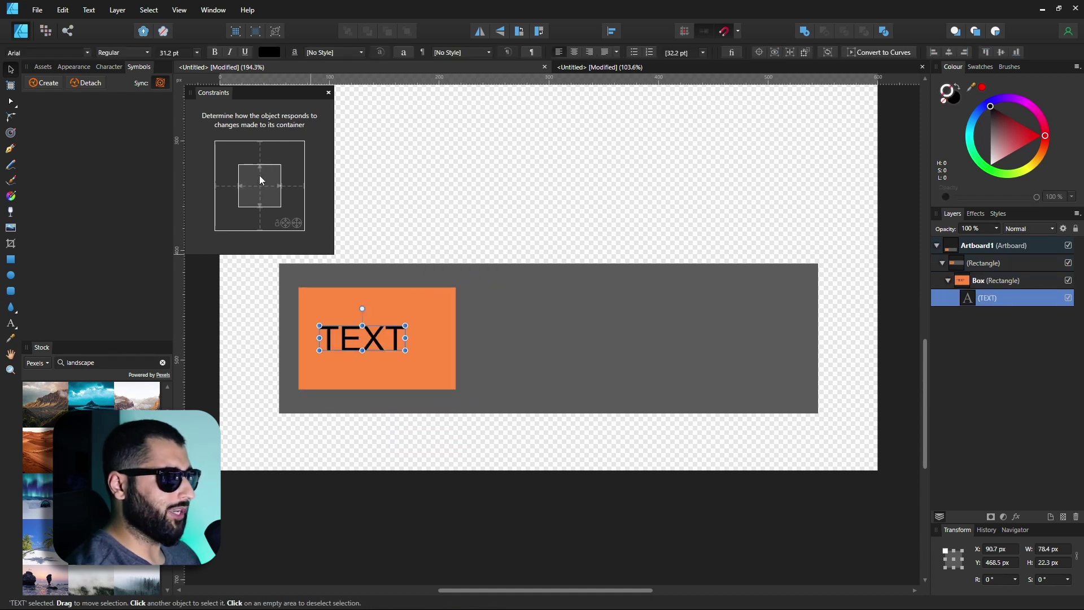
click(412, 361)
mouse_move(455, 387)
mouse_down()
mouse_move(559, 372)
mouse_move(702, 375)
mouse_move(559, 372)
mouse_move(580, 376)
mouse_move(445, 437)
mouse_move(448, 453)
mouse_move(443, 433)
mouse_move(445, 470)
mouse_move(456, 389)
mouse_up()
click(361, 337)
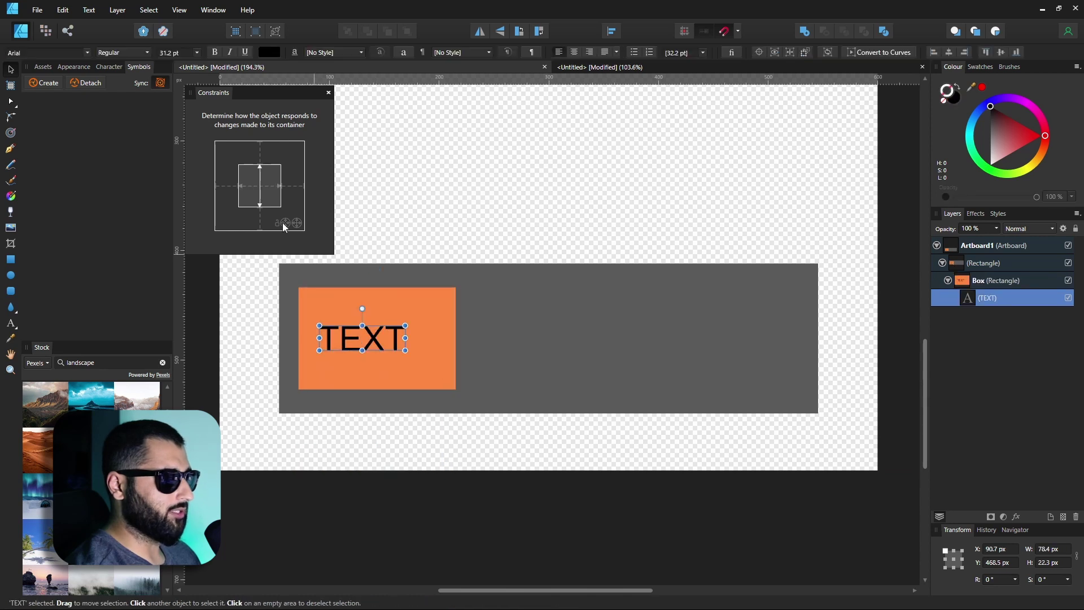
click(432, 322)
drag(455, 389, 474, 366)
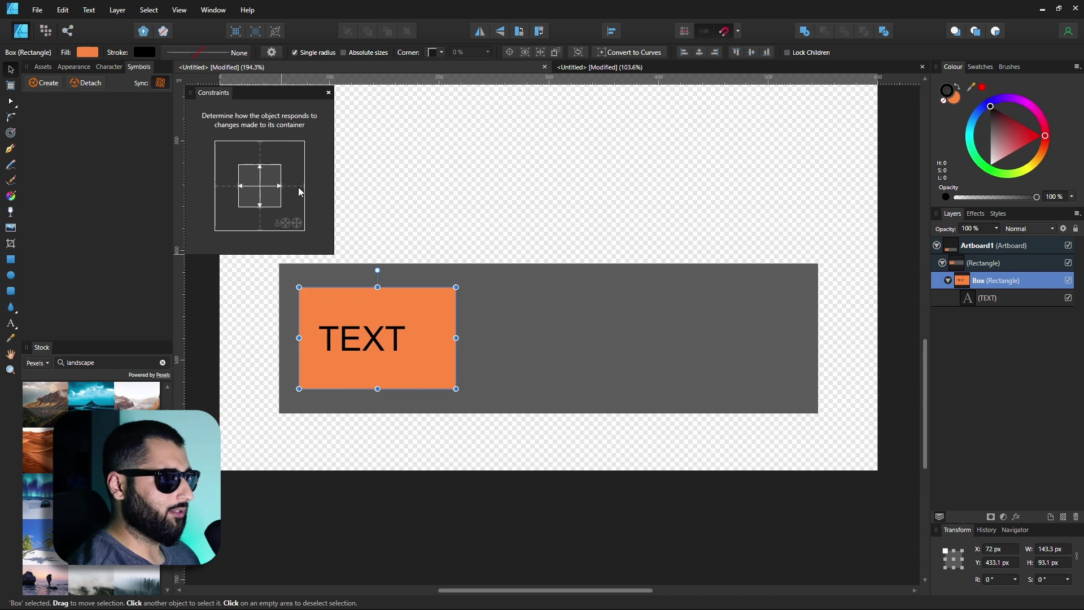
click(346, 345)
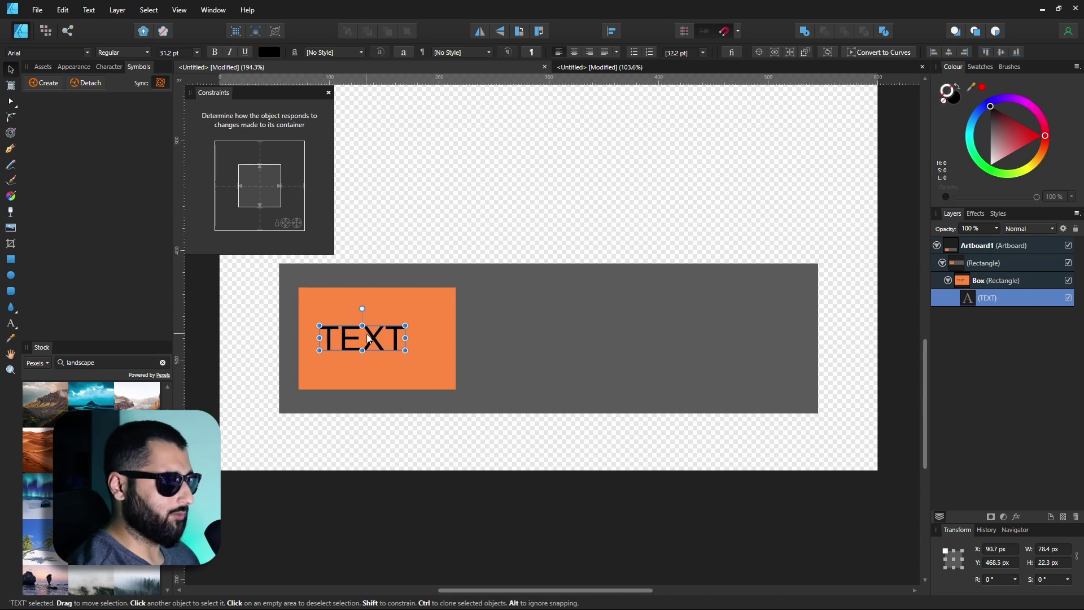
click(292, 185)
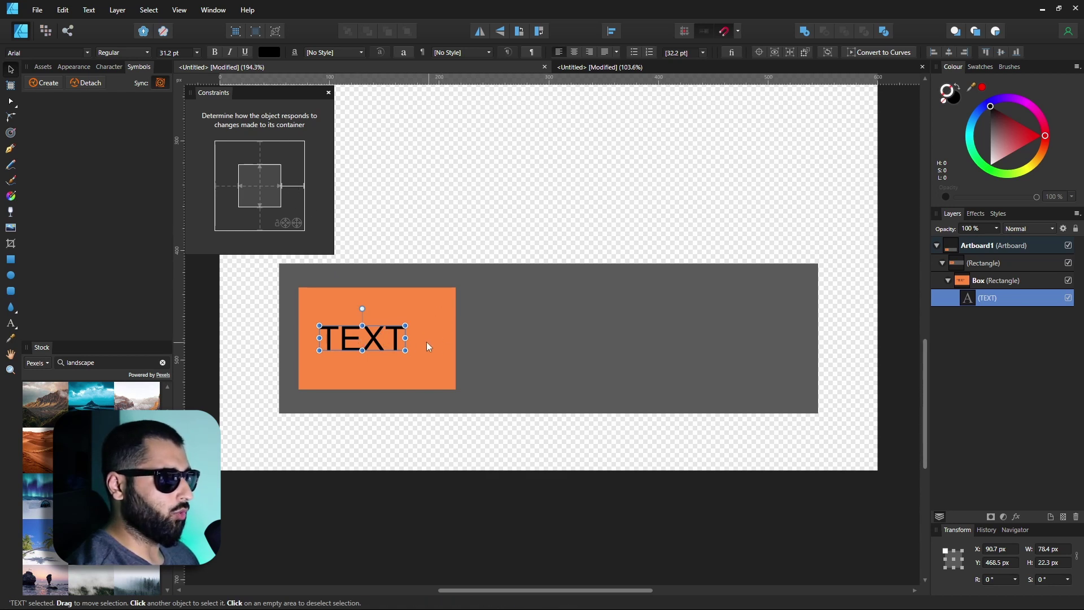
Step: Widen the orange Box to about 208 px, undoing the extra test stretch, with TEXT following its right edge
click(421, 310)
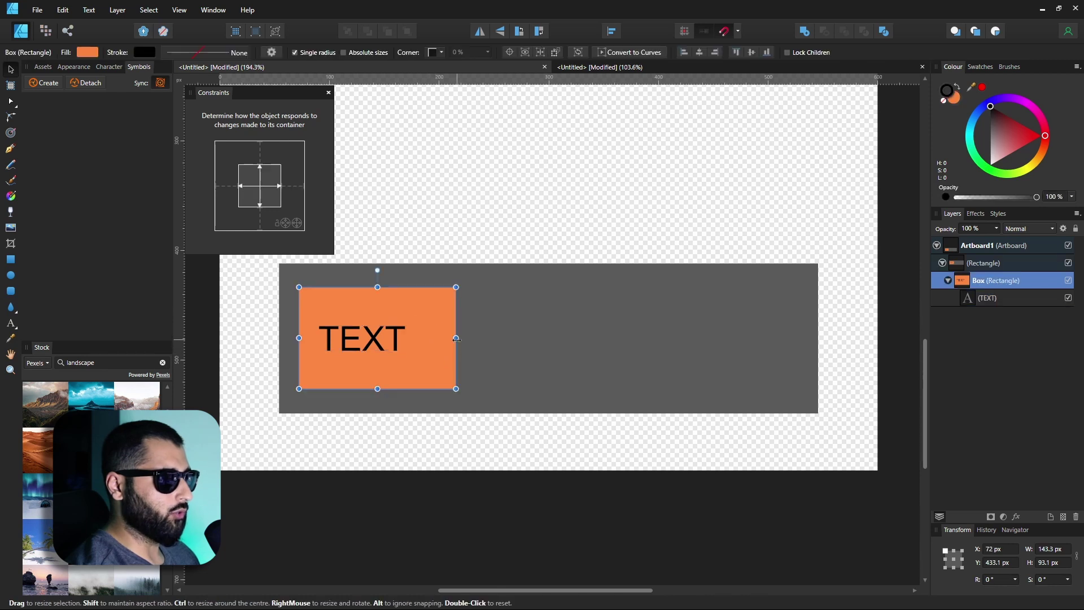
drag(456, 337, 511, 349)
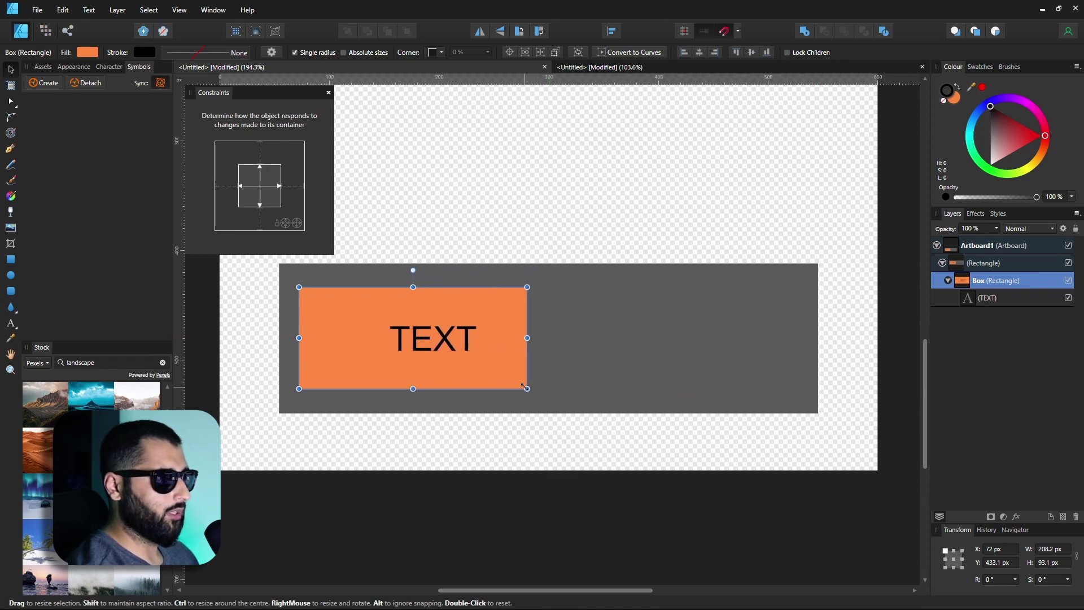
drag(529, 388, 777, 394)
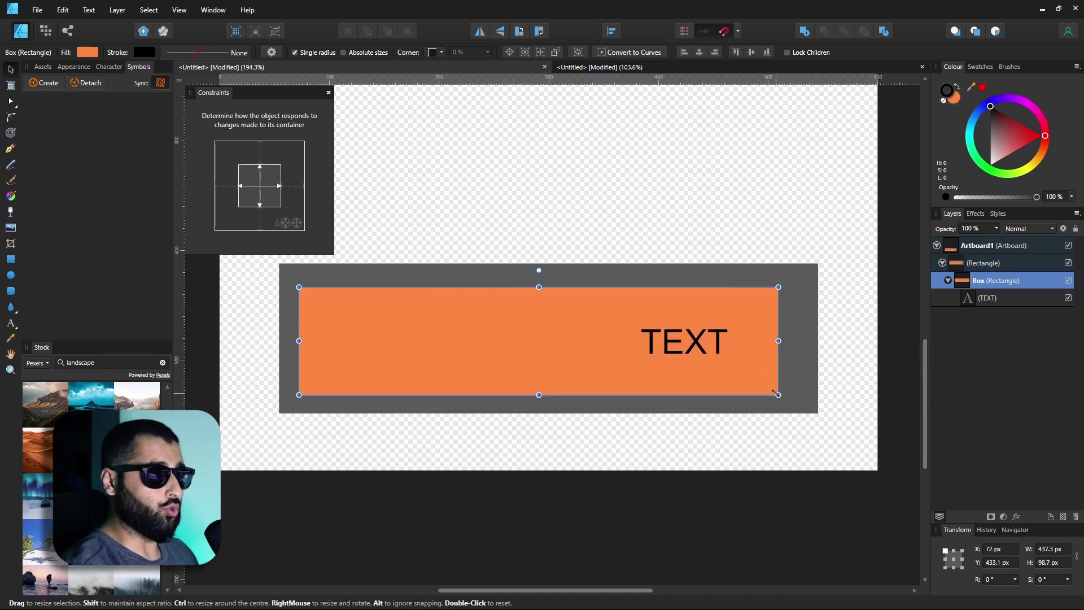
key(ctrl+z)
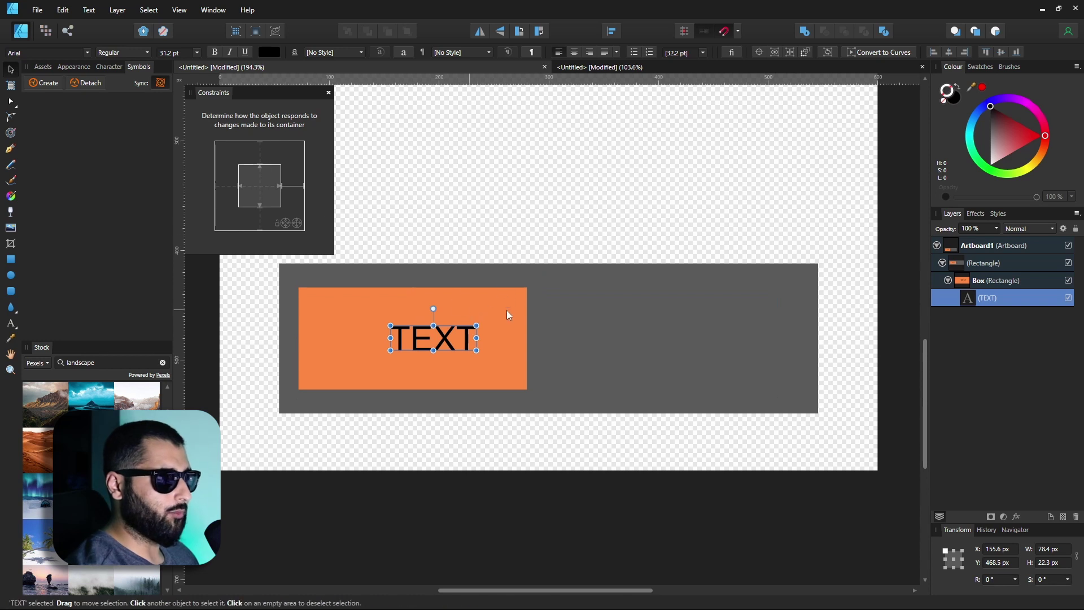
Step: Try enlarging the orange Box, then revert it to 208.2 × 93.1 px
click(483, 314)
drag(527, 389, 806, 509)
key(ctrl+z)
Step: Check the TEXT constraints, then widen the Box to about 267 px with TEXT staying right
click(433, 337)
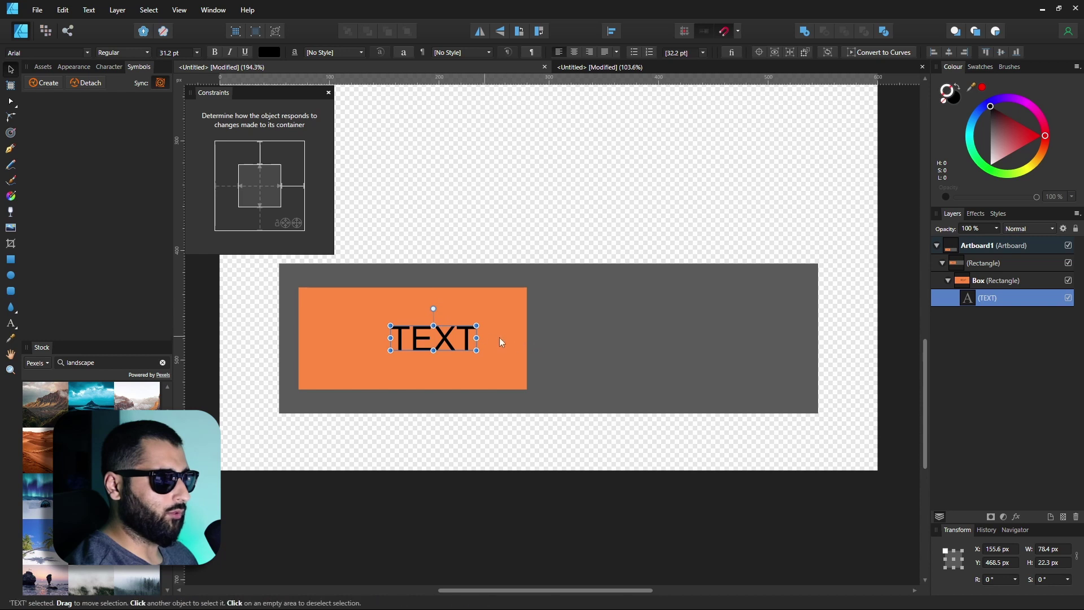
click(515, 337)
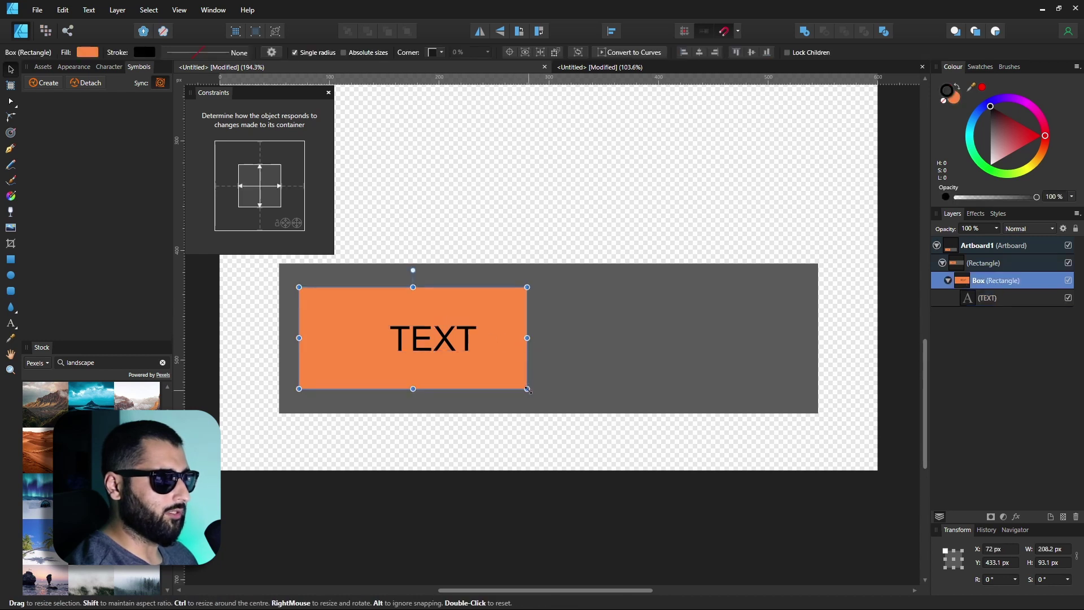
drag(527, 389, 593, 396)
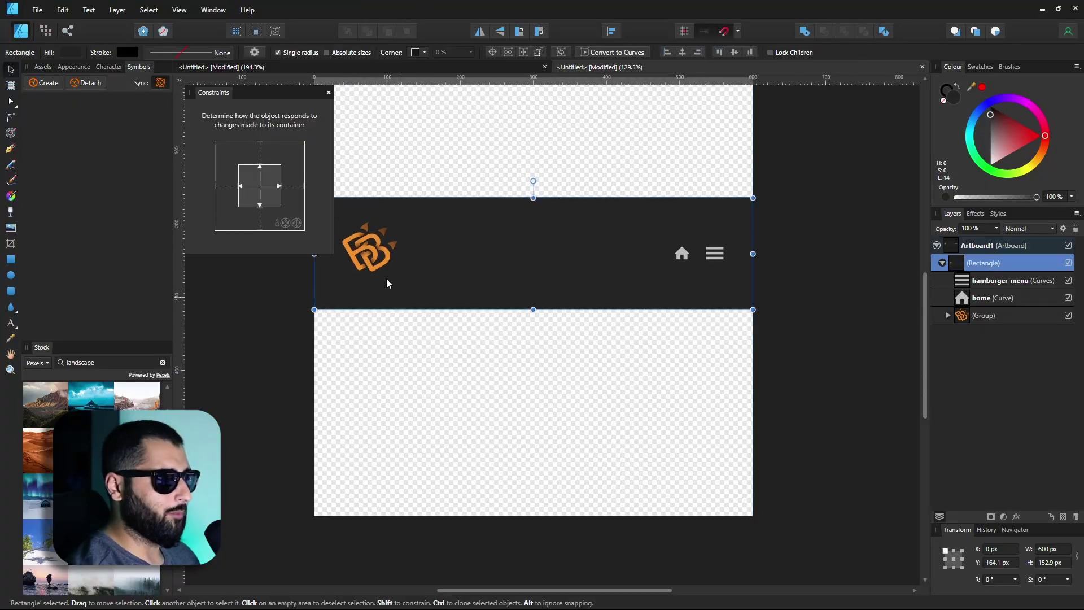
click(386, 279)
Step: Reposition the logo group slightly upward within the dark header
scroll(443, 325, left, 2)
mouse_move(435, 263)
mouse_down()
mouse_move(527, 382)
mouse_move(462, 265)
mouse_move(415, 260)
mouse_move(432, 258)
mouse_up()
drag(488, 295, 489, 293)
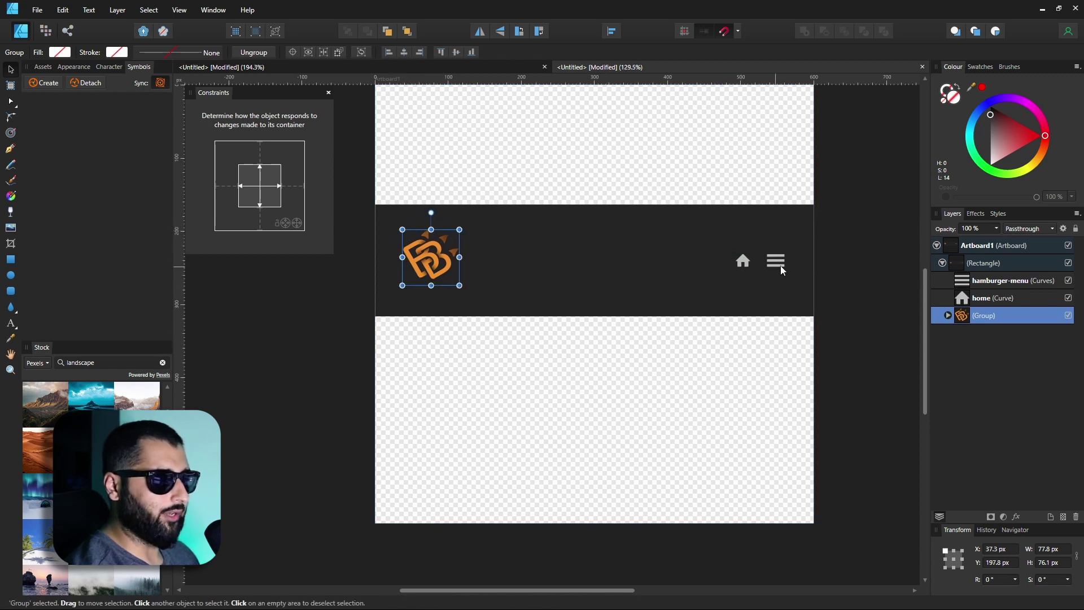
Step: Move the dark header rectangle and its contents to Artboard1's top-left corner
click(593, 293)
mouse_move(585, 269)
mouse_down()
mouse_move(658, 370)
mouse_move(629, 304)
mouse_move(575, 283)
mouse_up()
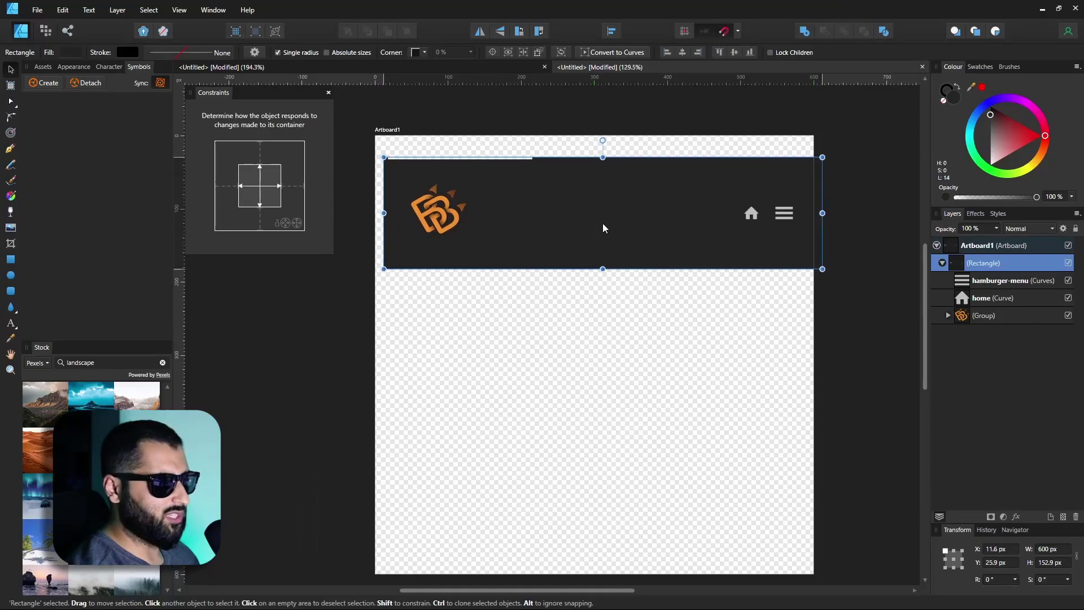
drag(601, 222, 594, 208)
click(433, 226)
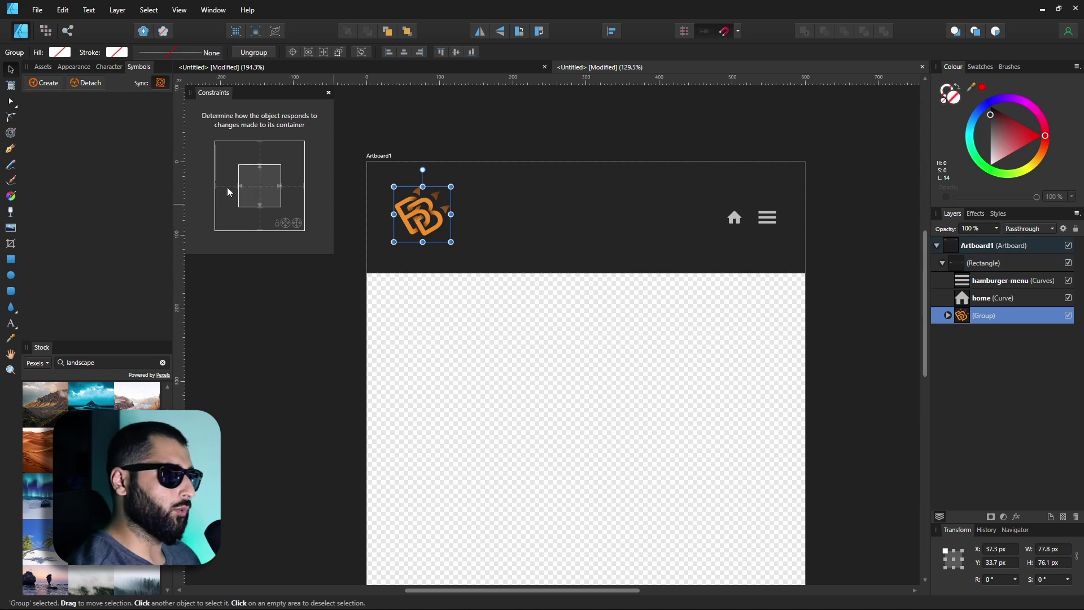
click(602, 207)
Step: Resize the header narrower and taller to test how its contents respond
drag(806, 218, 744, 217)
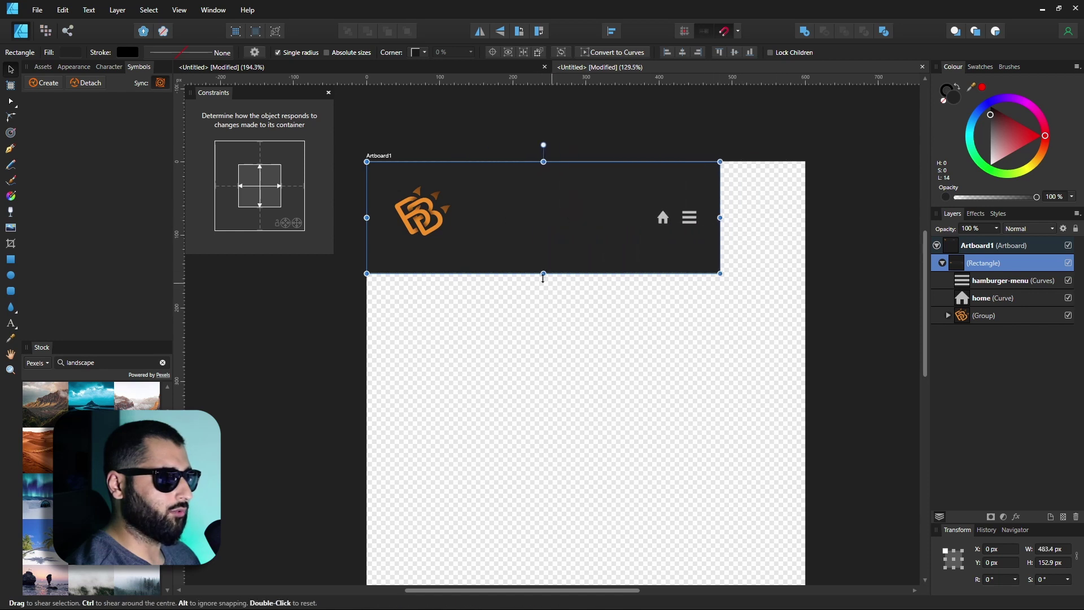
drag(543, 274, 584, 292)
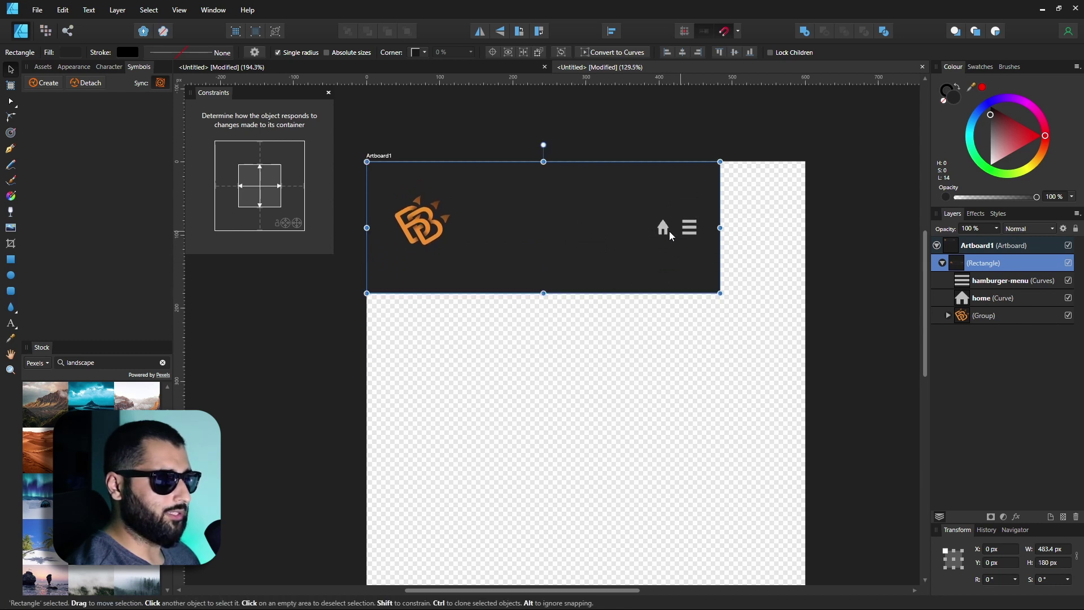
drag(543, 292, 541, 390)
Step: Pin the hamburger-menu and home icons to the header's right edge
click(986, 281)
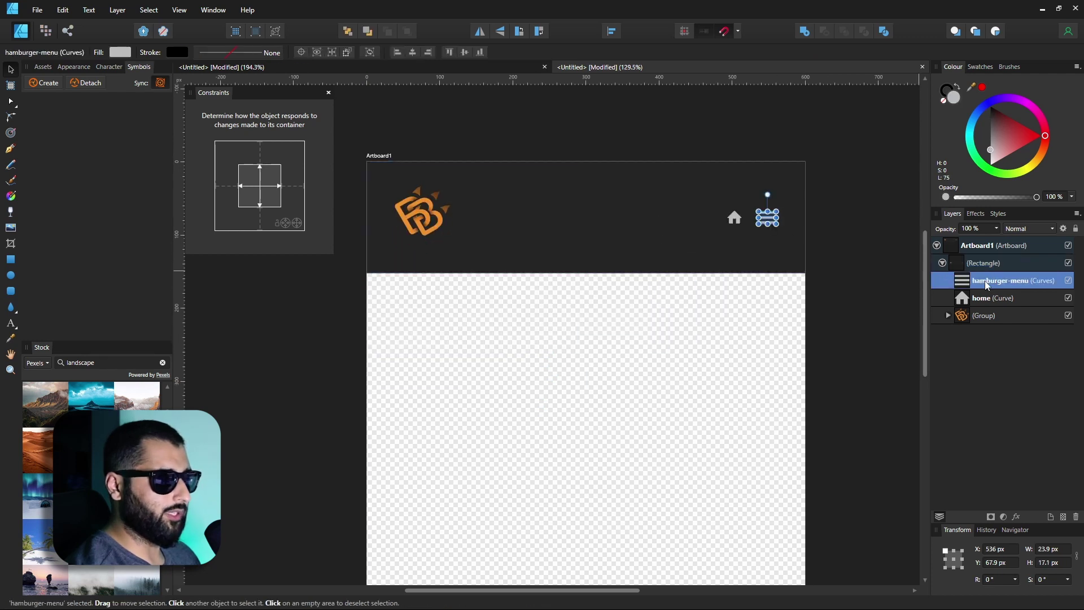
shift+click(730, 222)
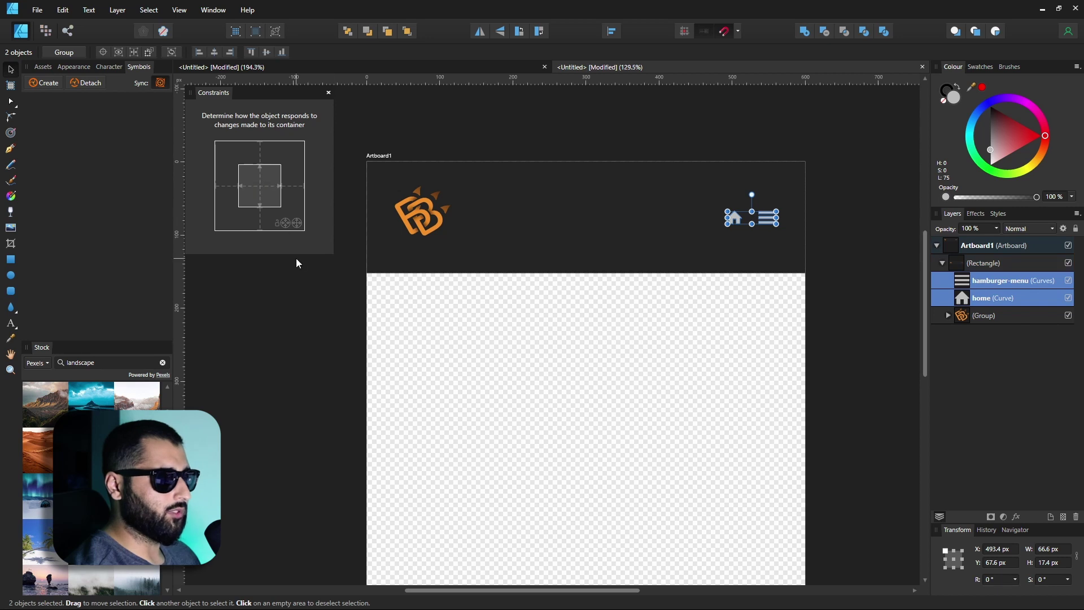
click(293, 185)
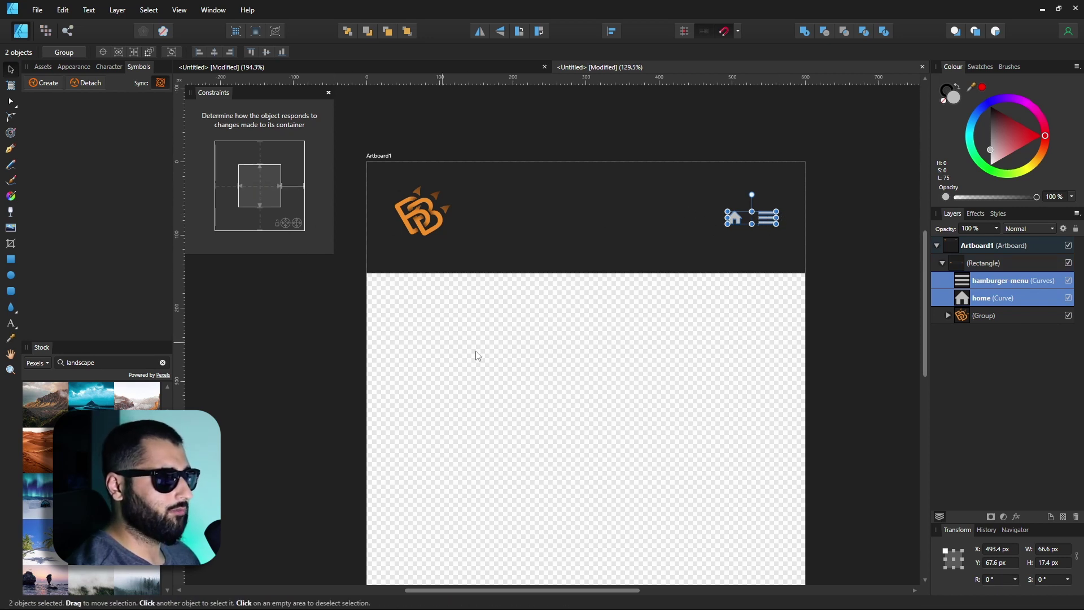
click(619, 363)
click(595, 199)
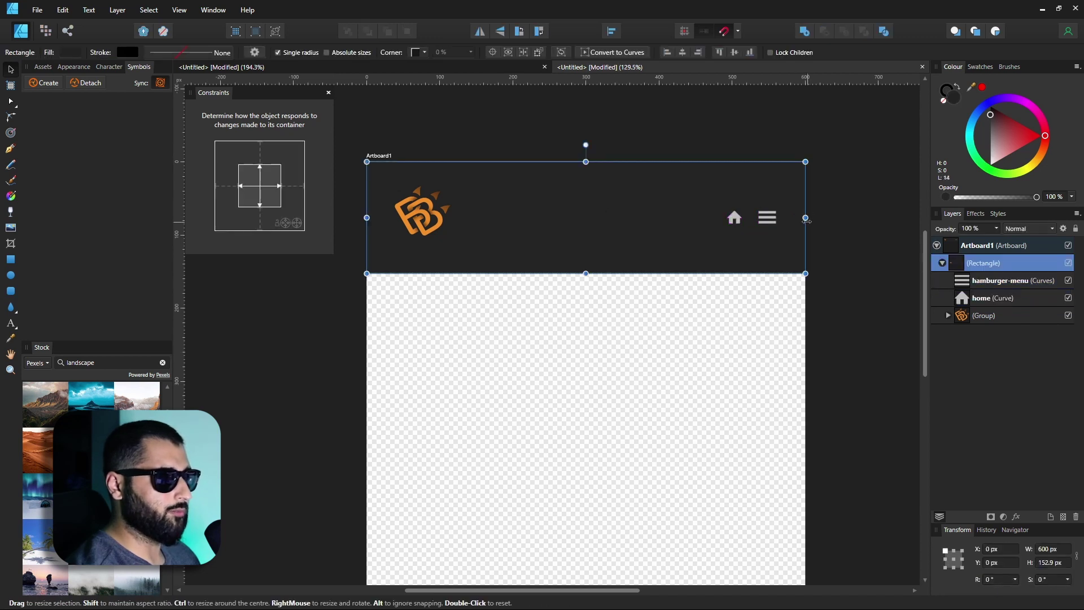
Step: Test resizing the header bar, restore its full width, then pin it to the left edge
drag(806, 221, 805, 245)
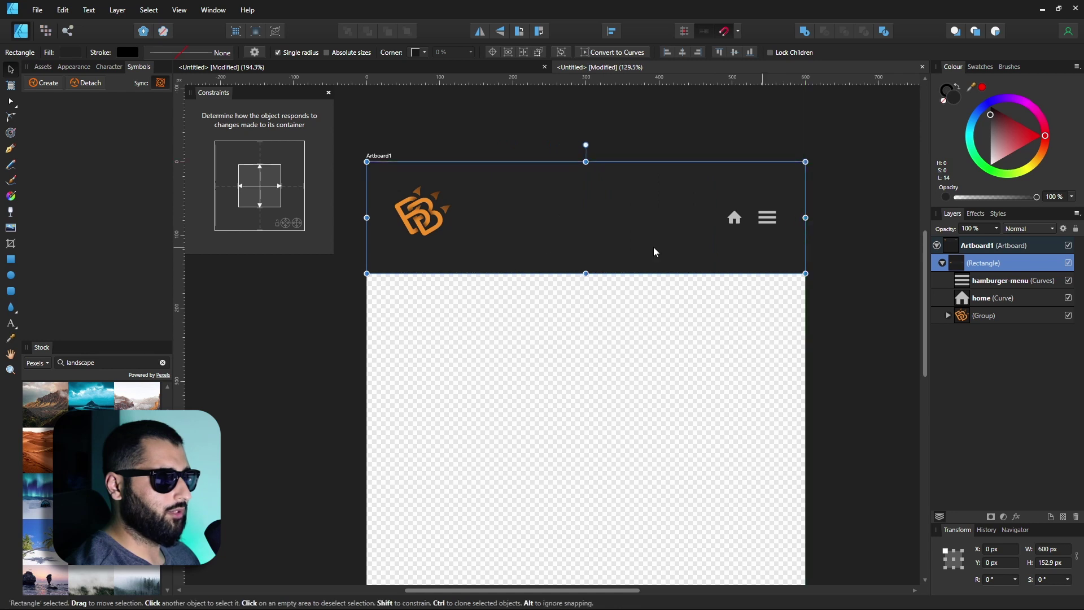
mouse_move(375, 219)
mouse_down()
mouse_move(621, 217)
mouse_move(366, 218)
mouse_up()
drag(586, 273, 641, 273)
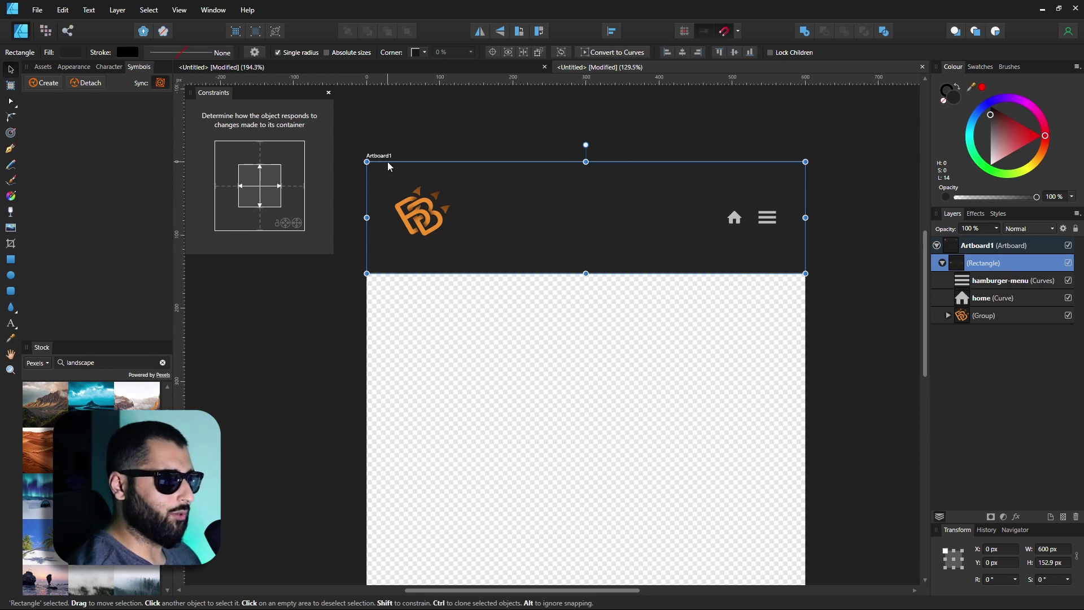
click(228, 185)
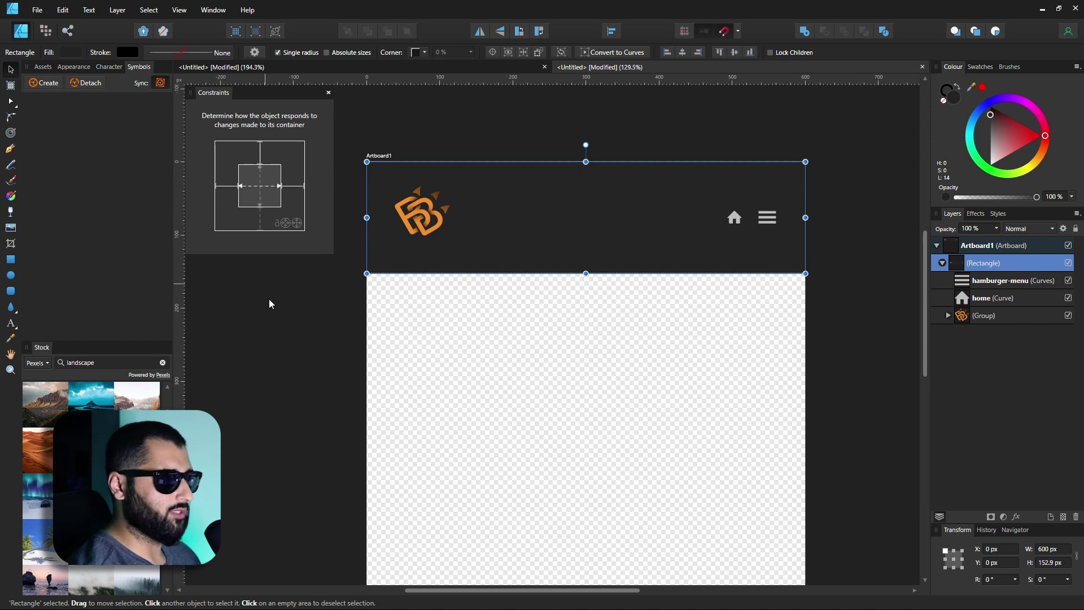
Step: Resize Artboard1 to about 725 × 551 px, confirming the header bar stretches along
click(386, 159)
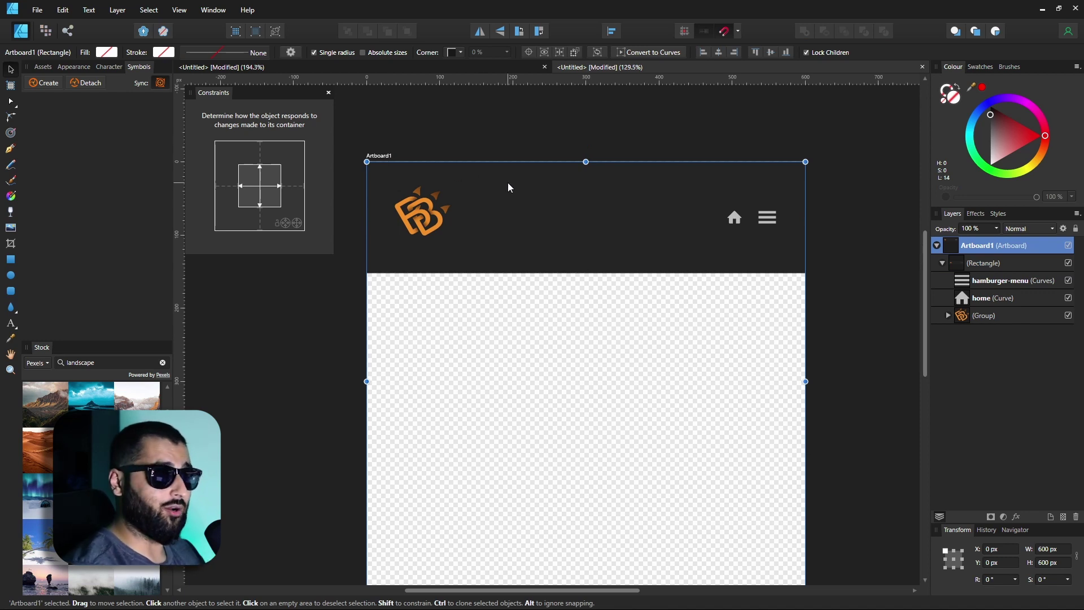
drag(804, 161, 601, 118)
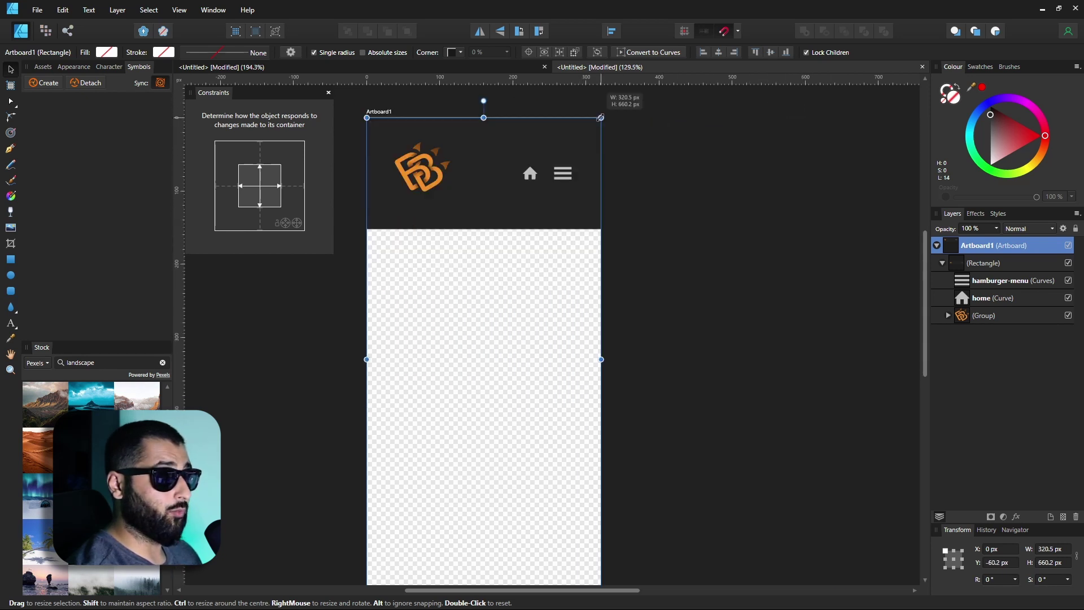
drag(600, 117, 551, 102)
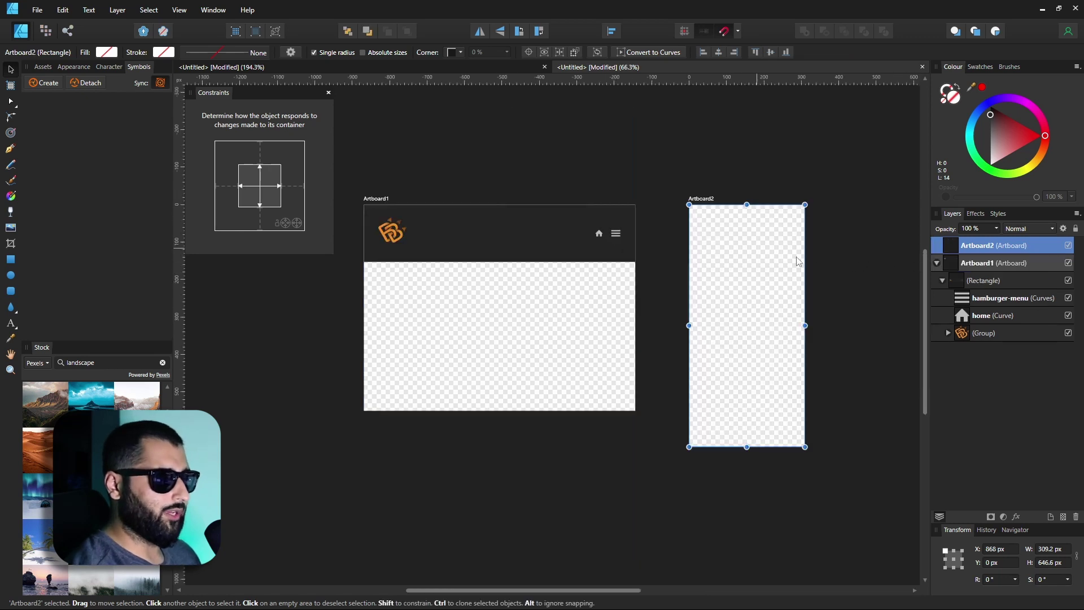
click(818, 268)
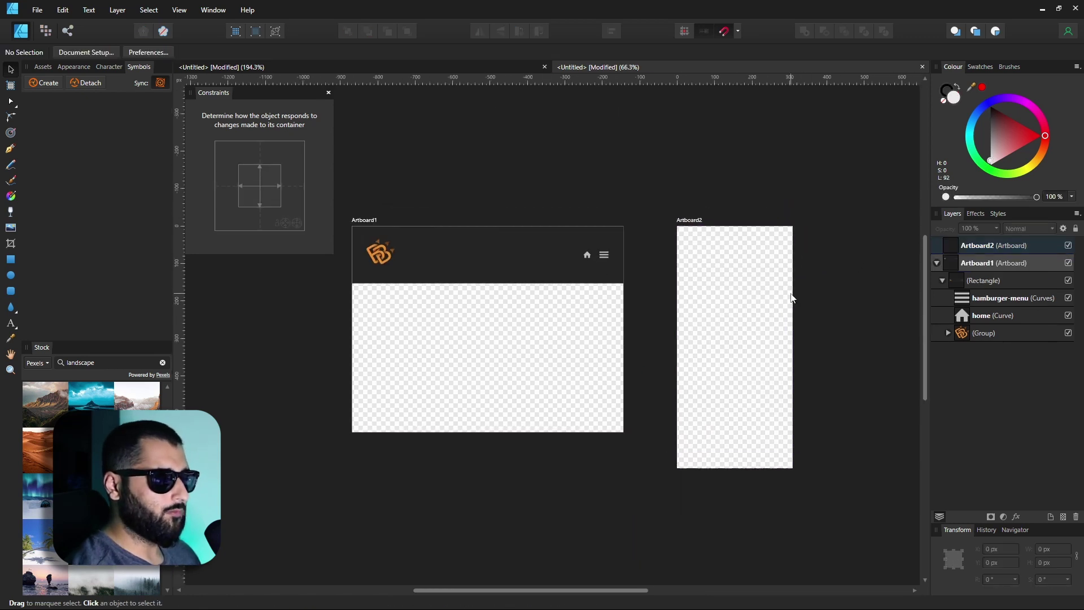
click(363, 222)
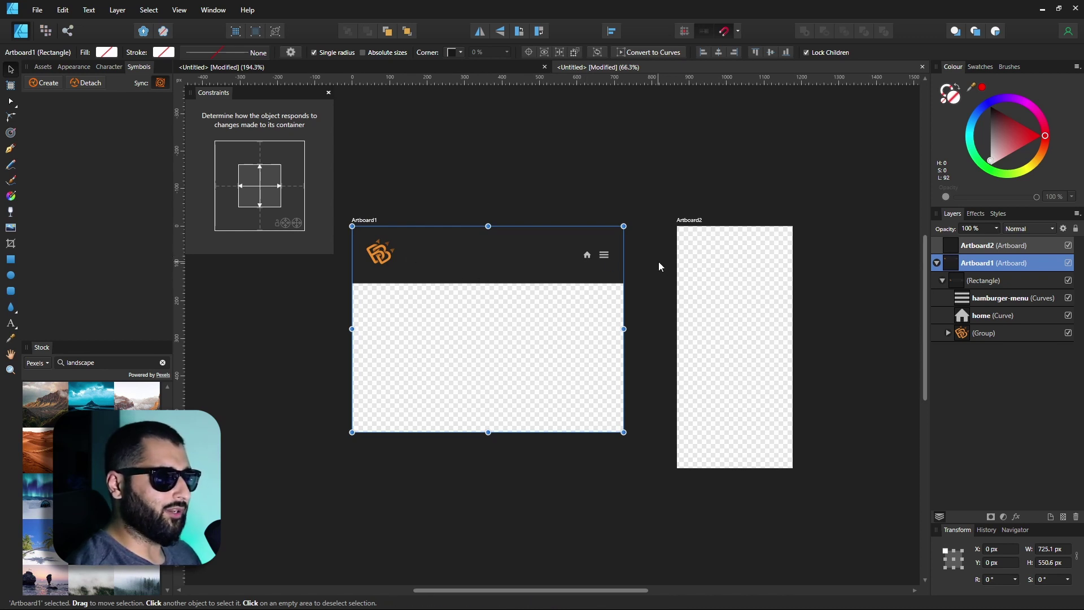
click(504, 246)
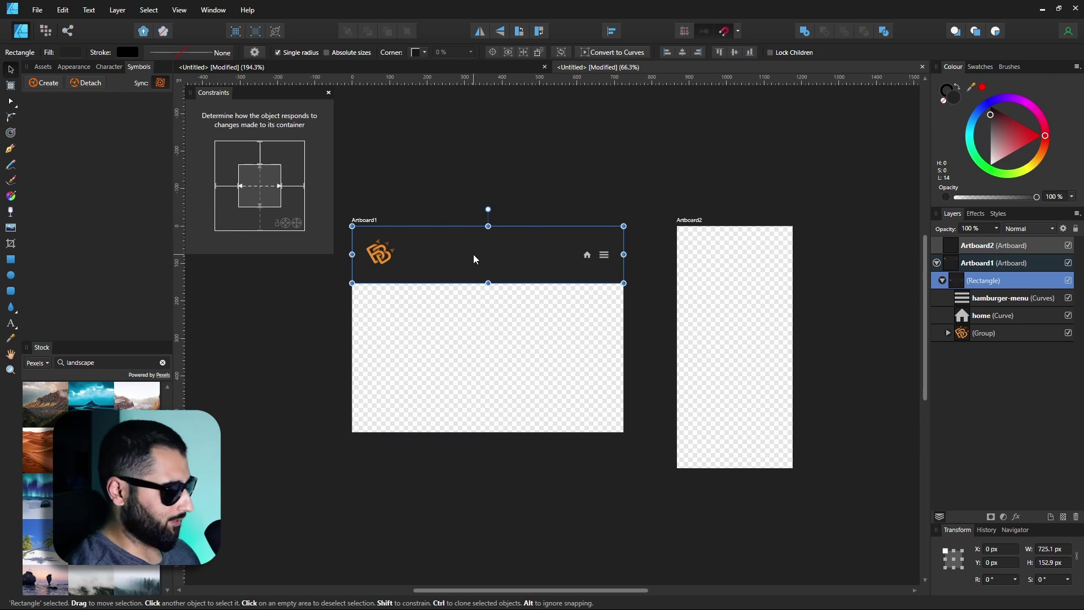
click(697, 223)
key(ctrl+v)
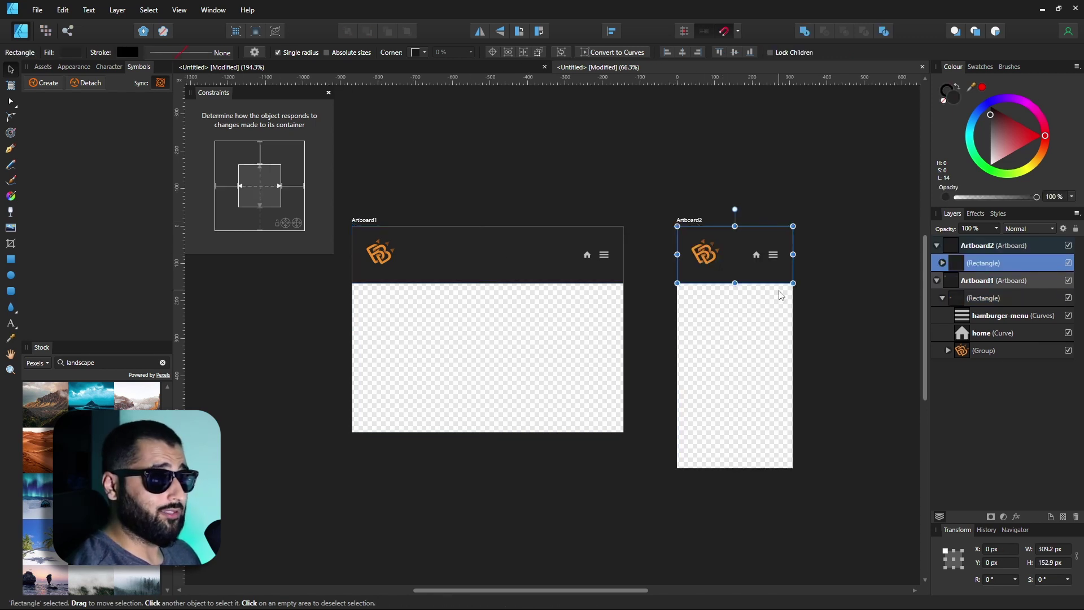
click(852, 311)
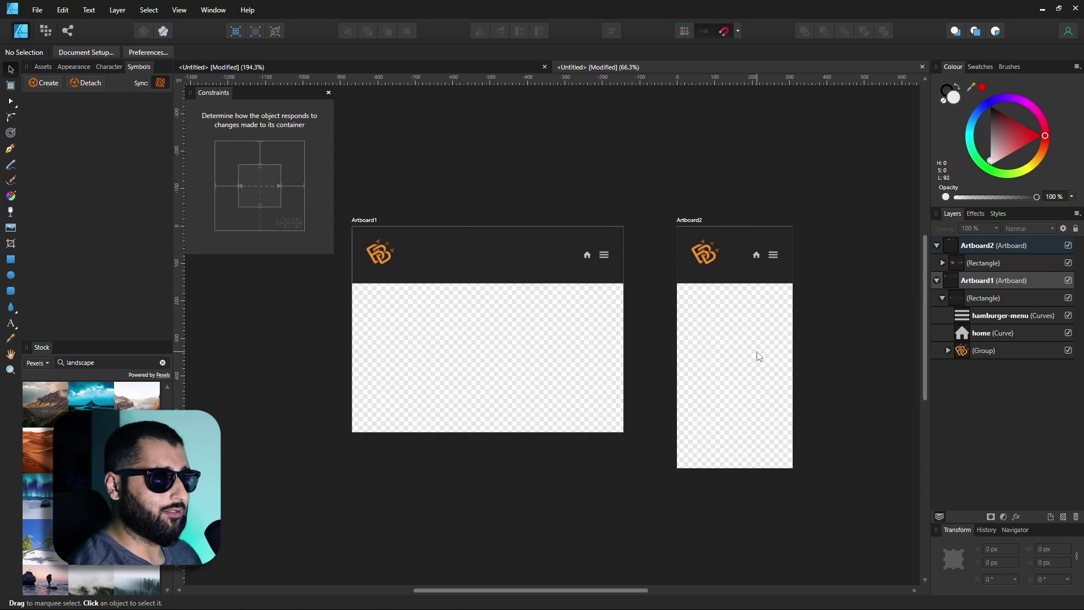
click(702, 220)
mouse_move(793, 227)
mouse_down()
mouse_move(835, 213)
mouse_move(813, 238)
mouse_move(792, 226)
mouse_up()
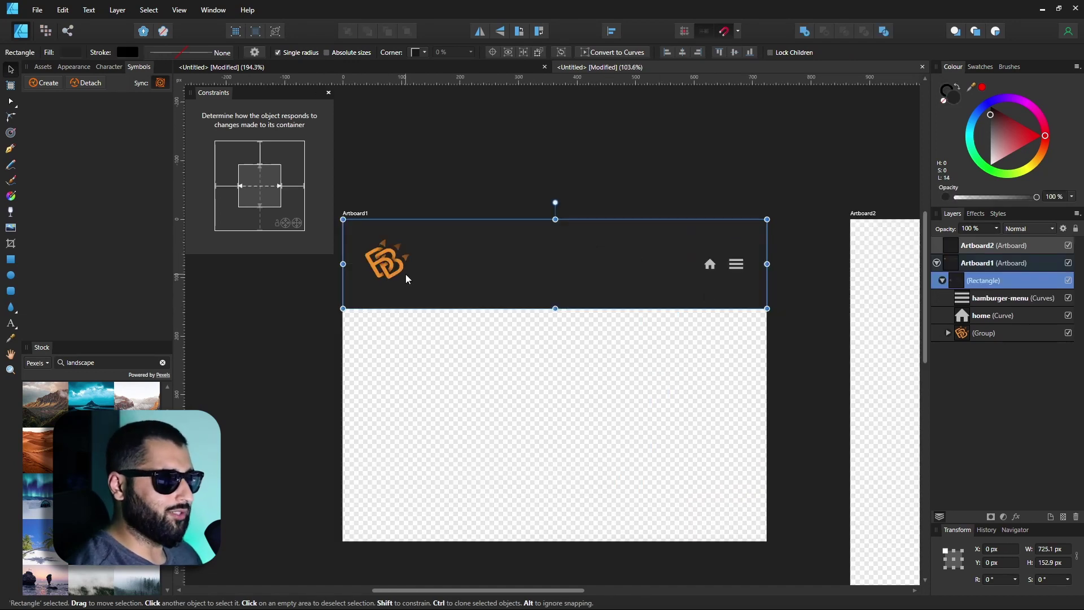
scroll(497, 270, down, 3)
key(ctrl+v)
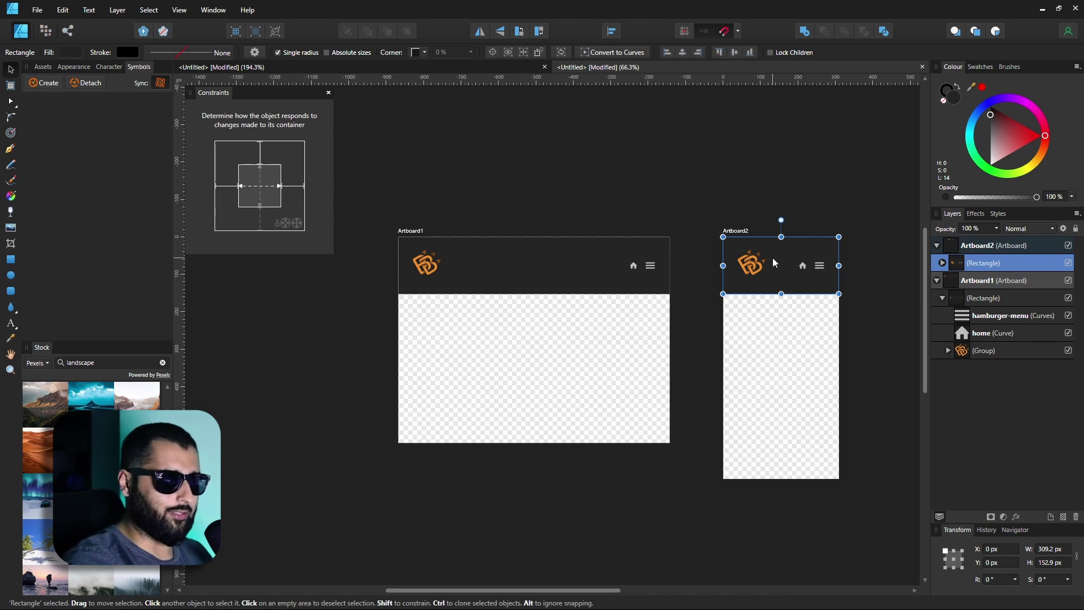
click(524, 269)
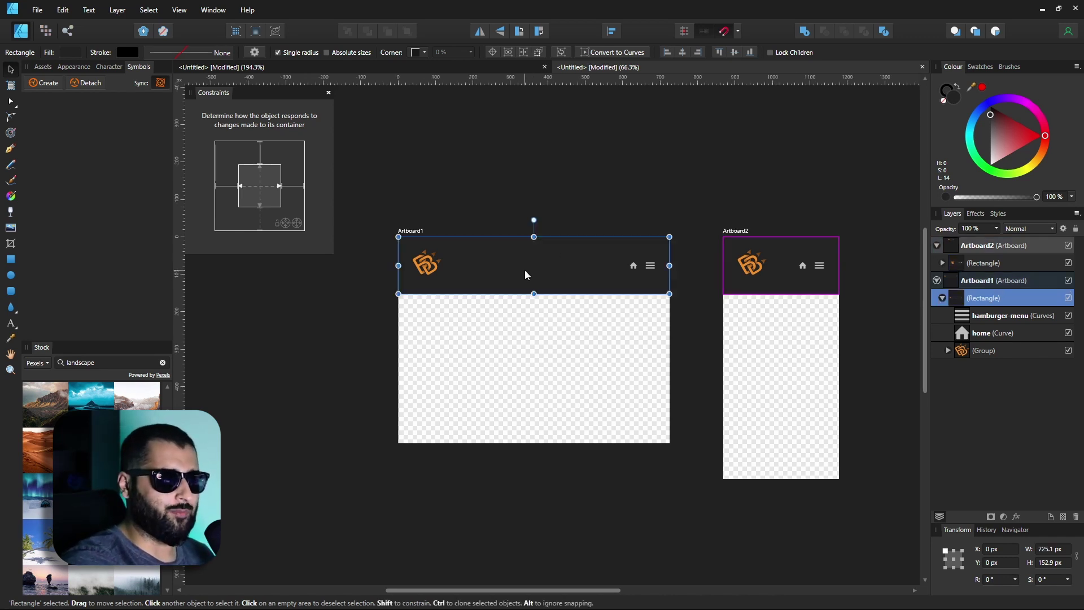
click(972, 128)
drag(972, 128, 987, 105)
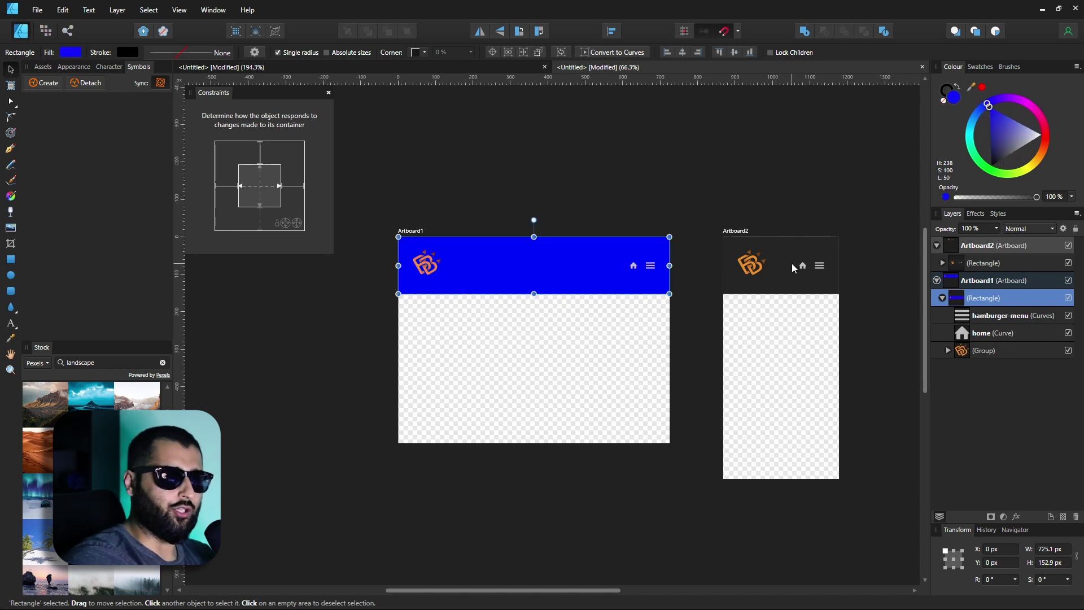
key(ctrl+z)
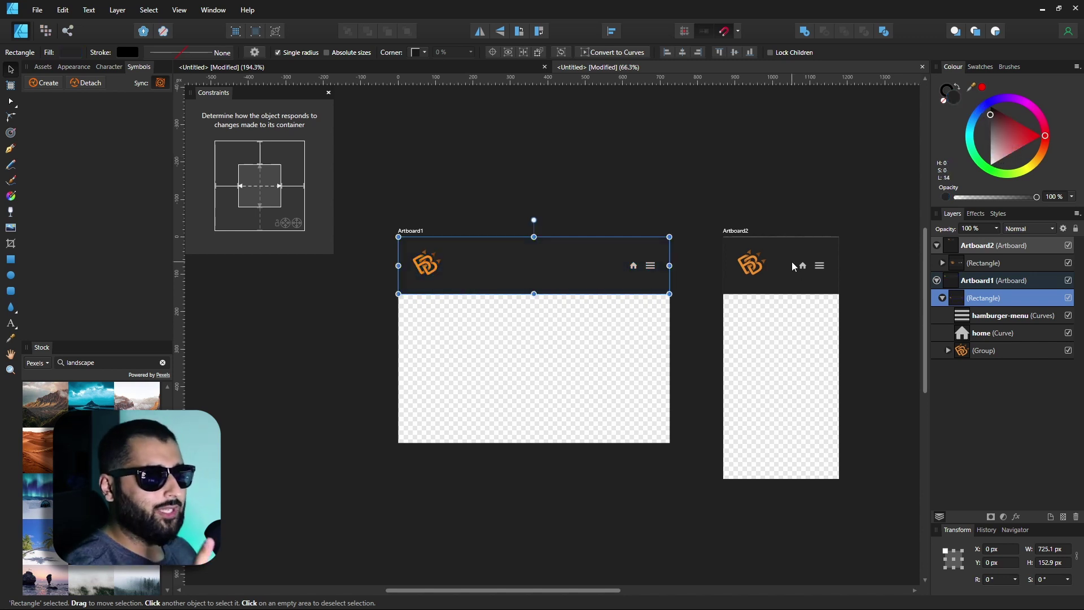
key(ctrl+z)
key(ctrl+z)
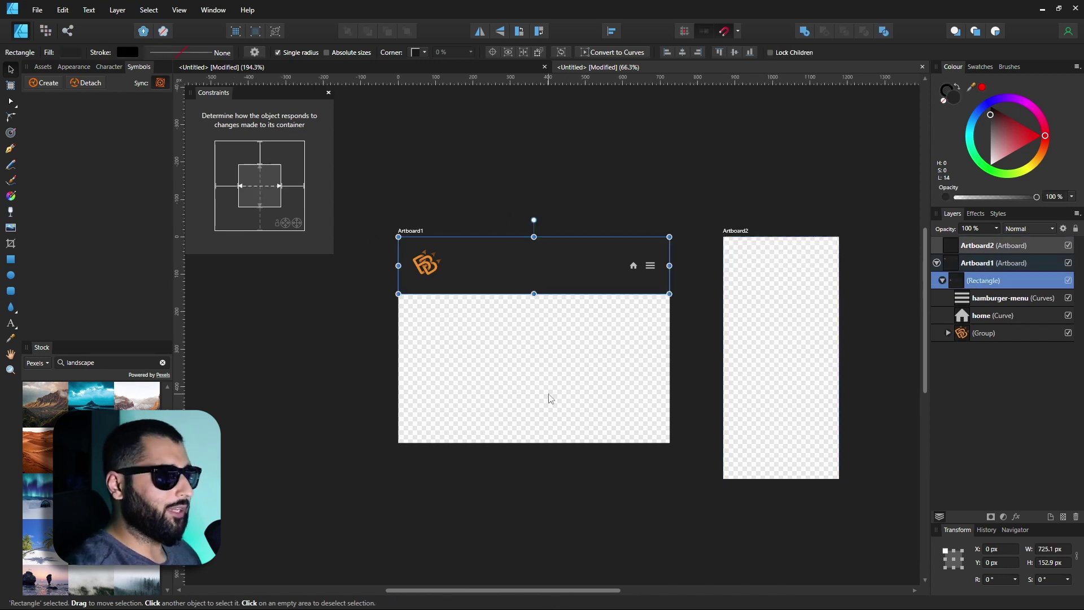
Step: Convert the header bar into a symbol and expand its contents in Layers
click(50, 84)
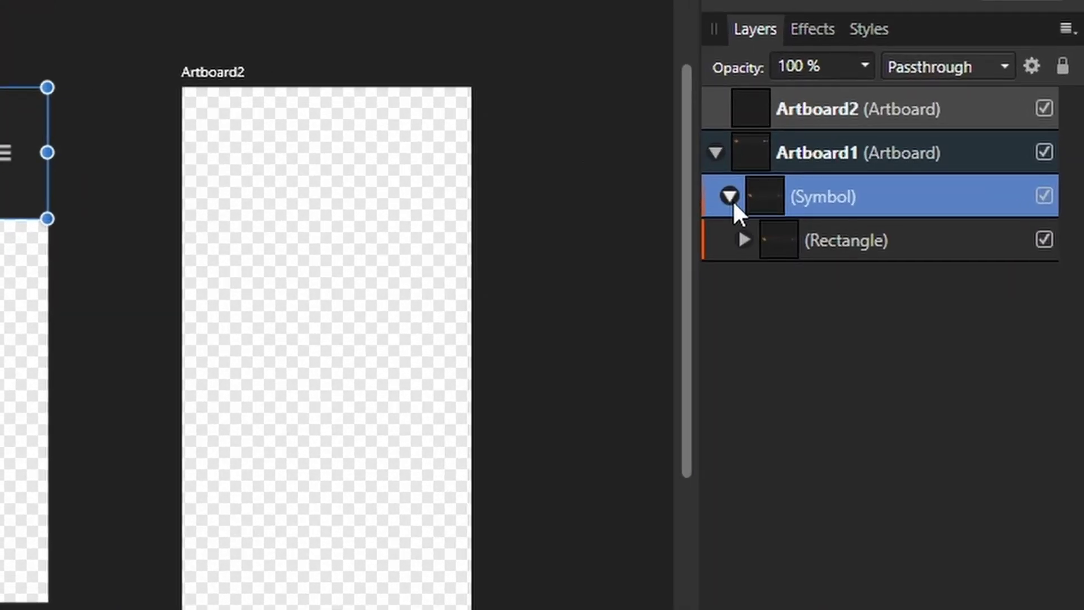
click(743, 241)
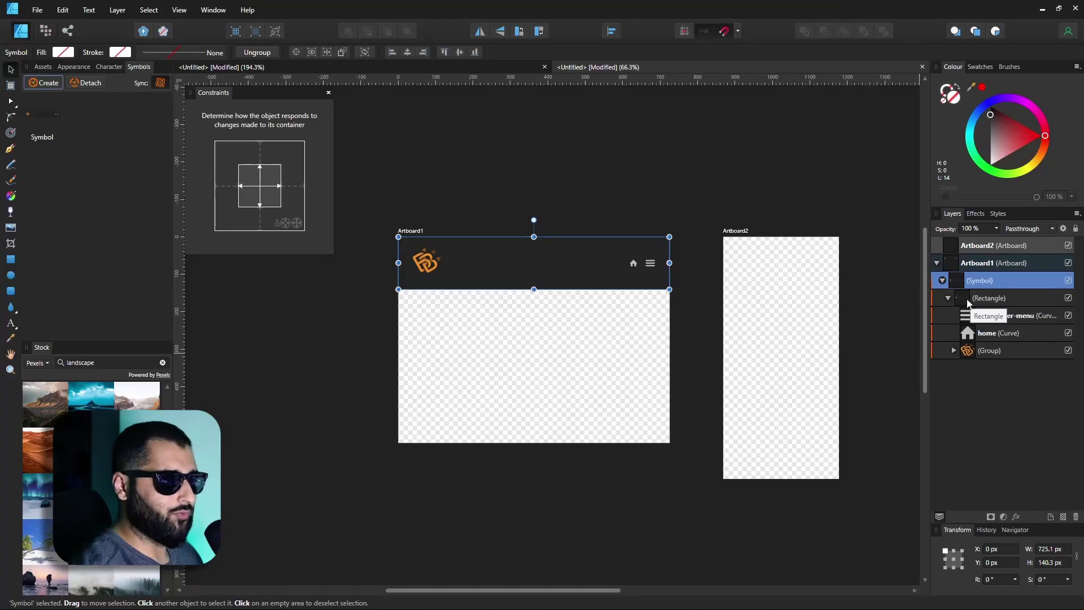
click(966, 296)
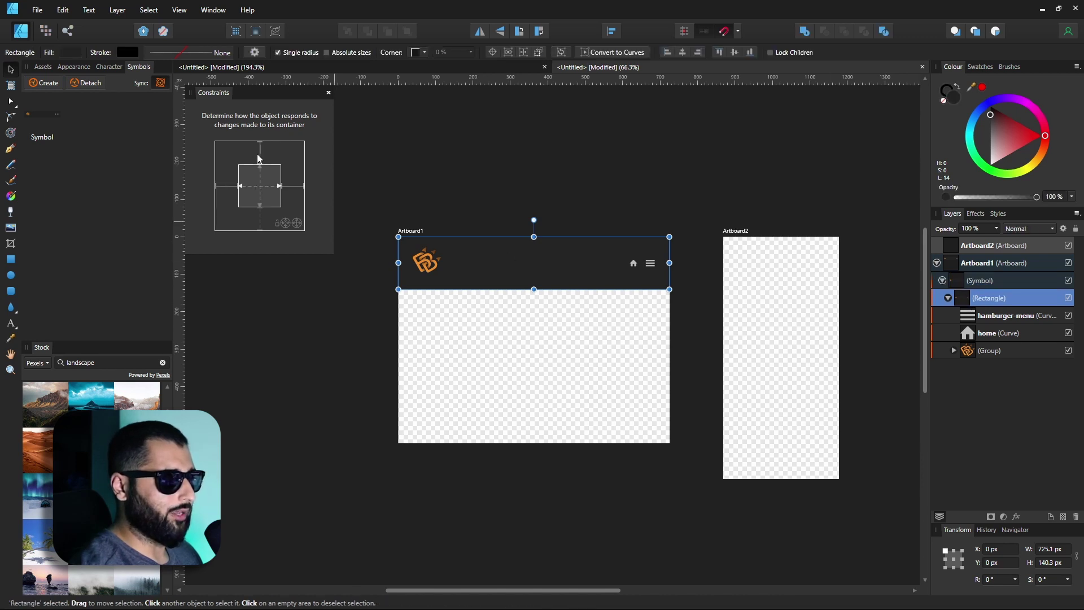
Step: Pin the header symbol to the artboard's left and top edges without vertical stretching
click(962, 282)
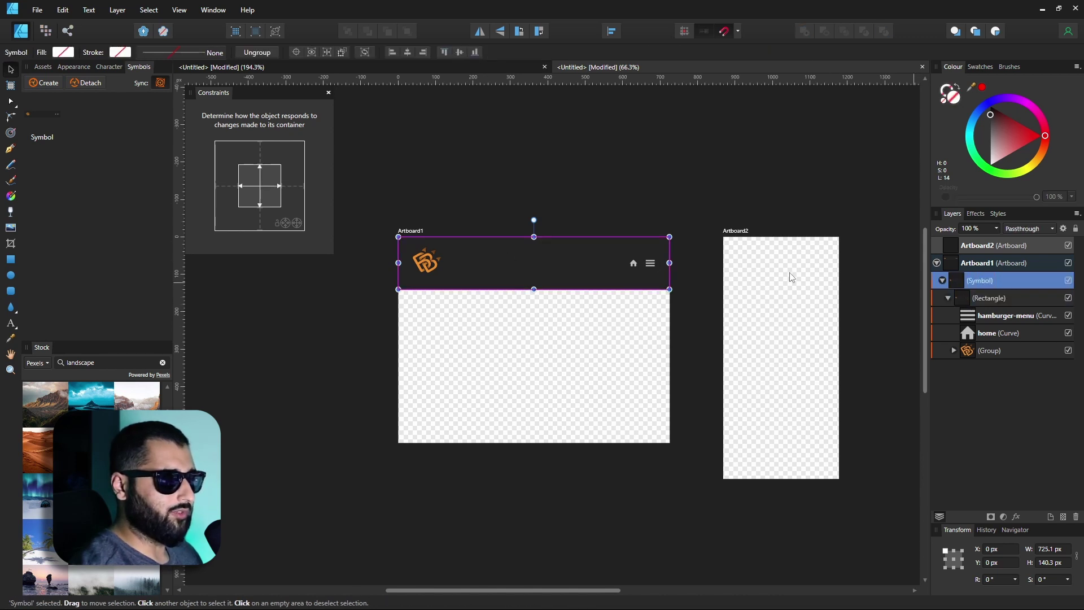
click(232, 186)
click(260, 157)
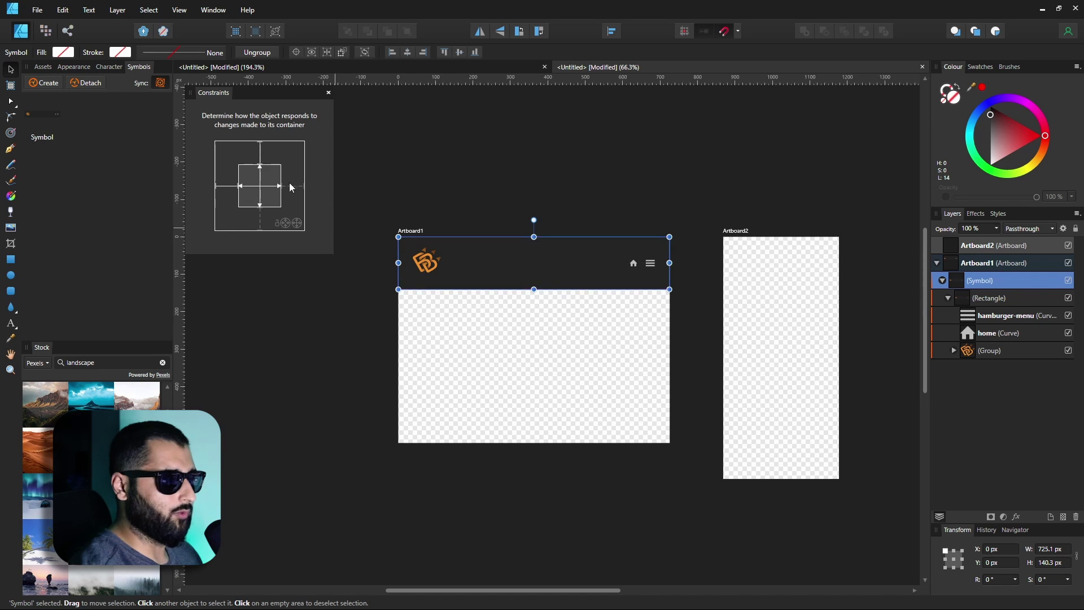
click(260, 188)
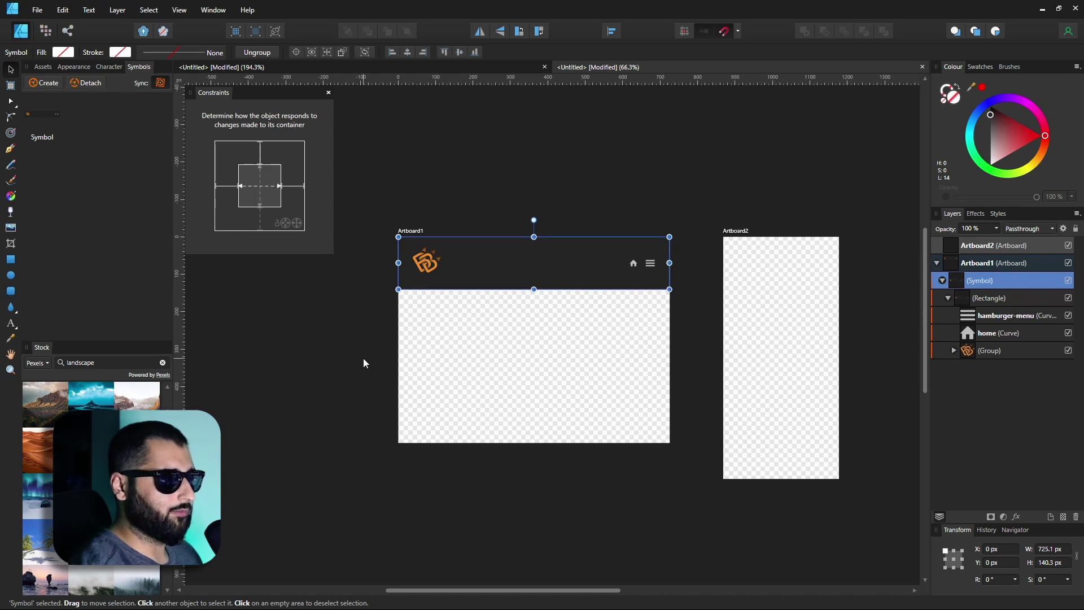
Step: Paste the header symbol into Artboard2
scroll(649, 300, right, 3)
click(666, 295)
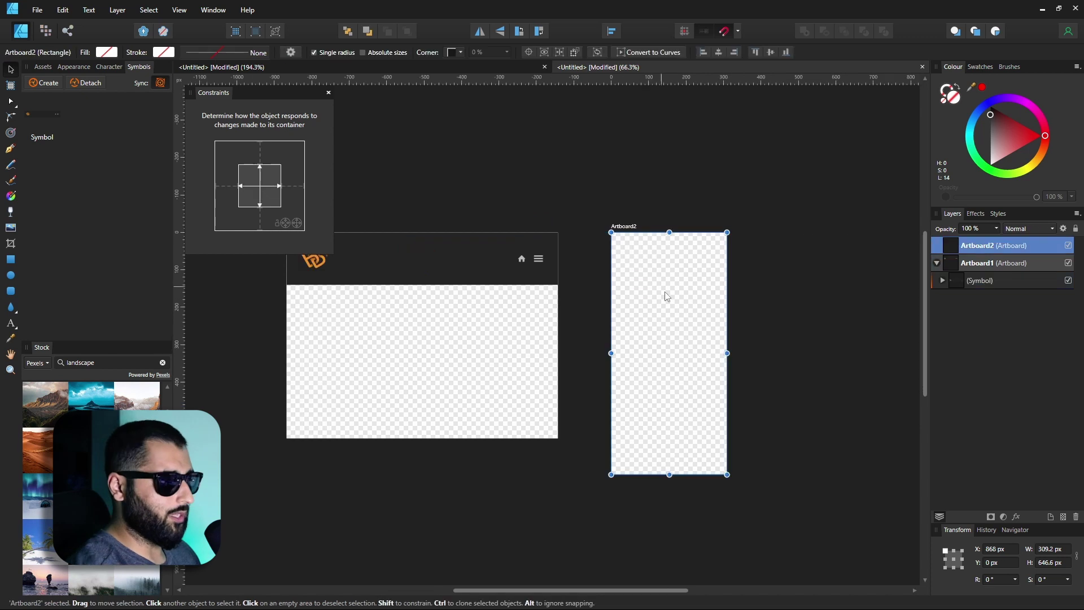
key(ctrl+v)
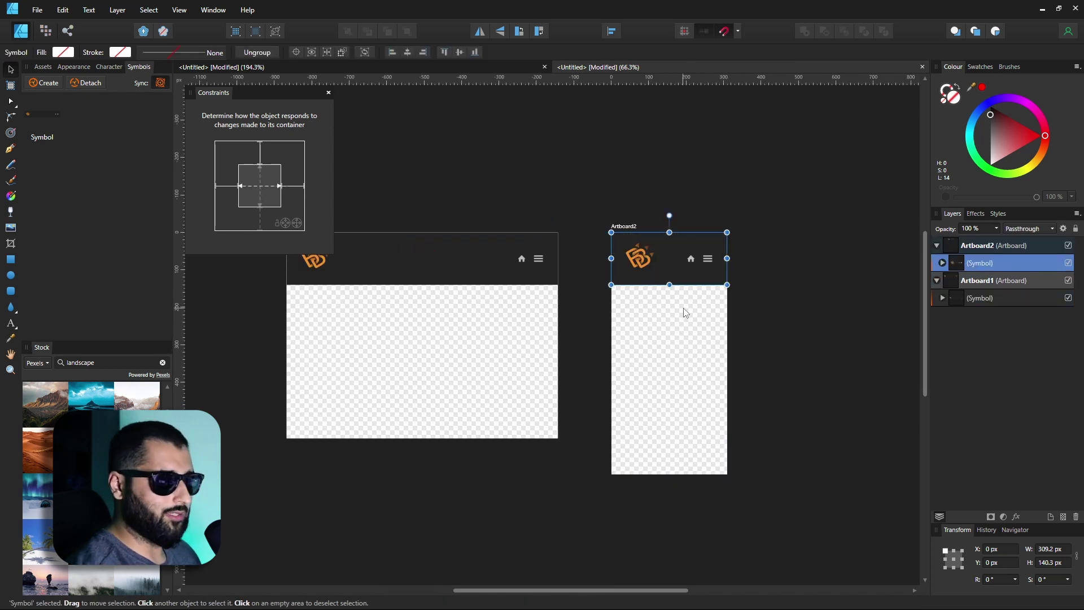
Step: Create Artboard3 carrying the header symbol and zoom out to view all three artboards
scroll(621, 294, right, 3)
scroll(621, 294, up, 1)
click(516, 263)
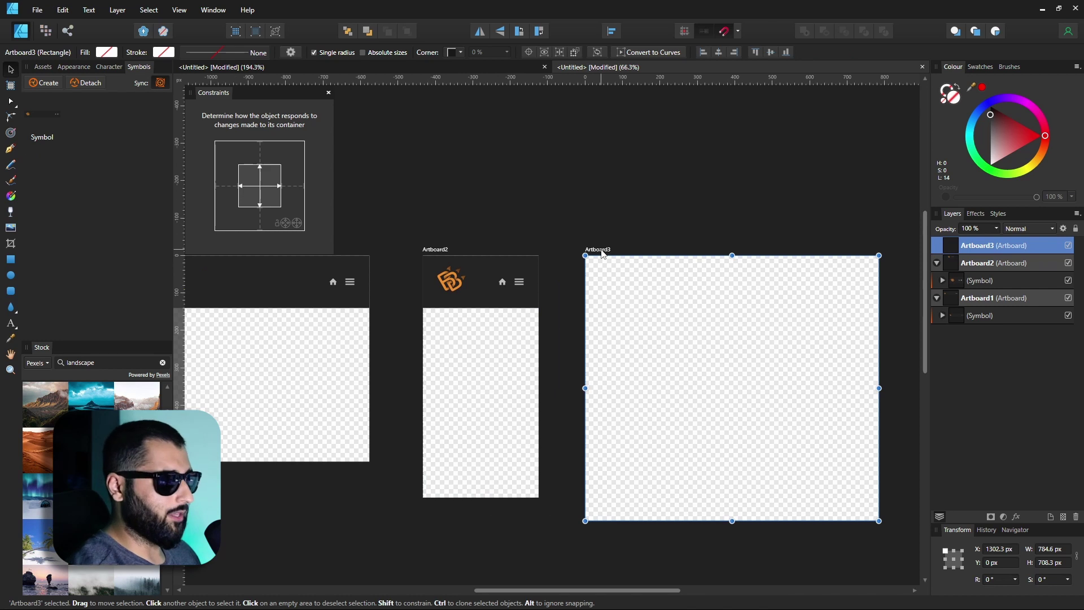
key(ctrl+v)
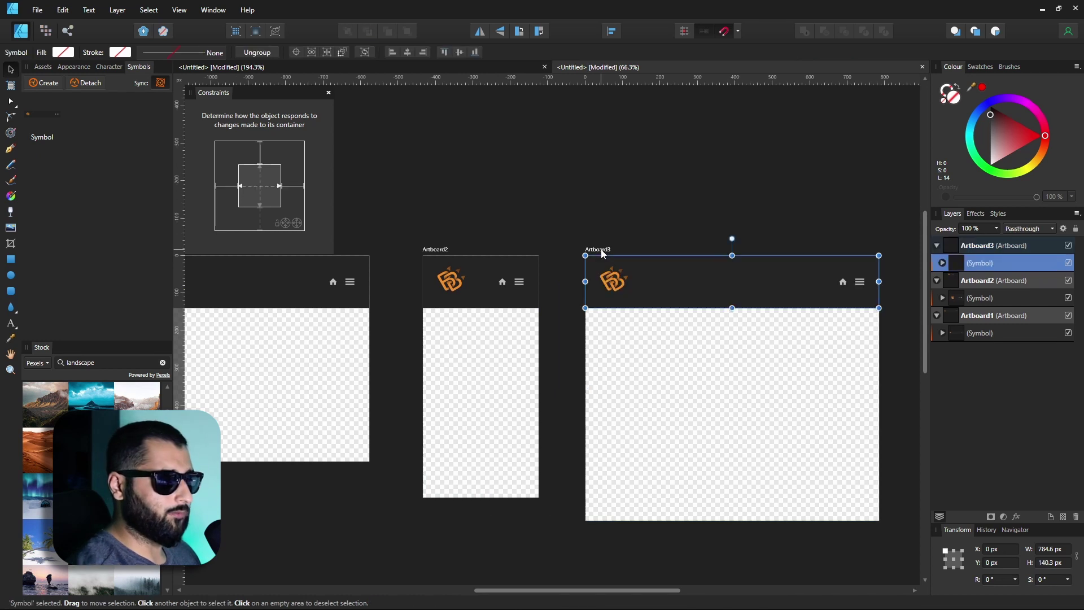
scroll(576, 362, down, 1)
scroll(576, 362, down, 1)
key(ctrl+d)
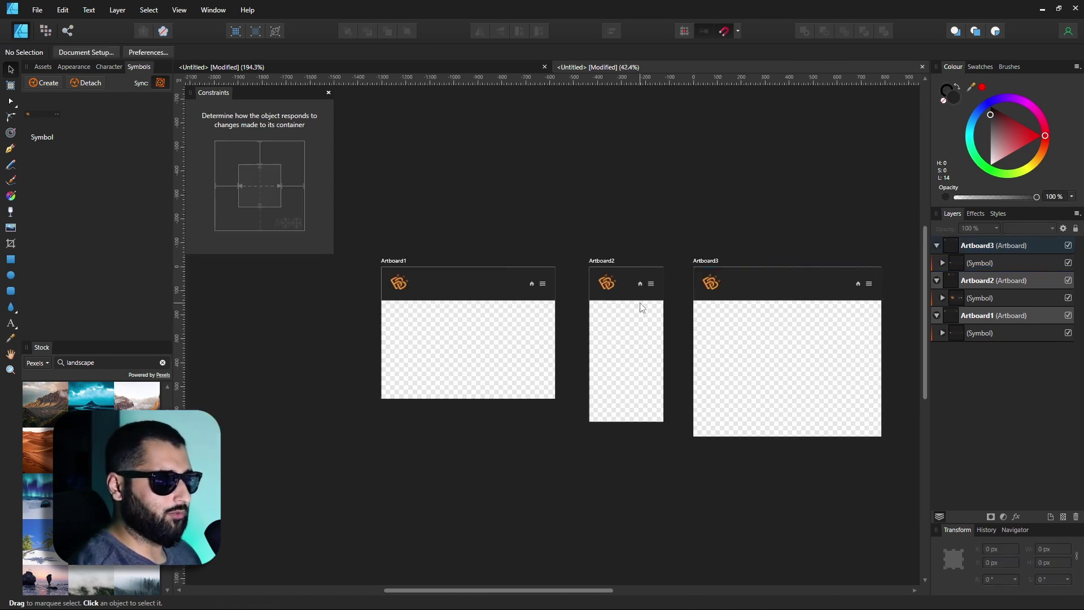
click(440, 283)
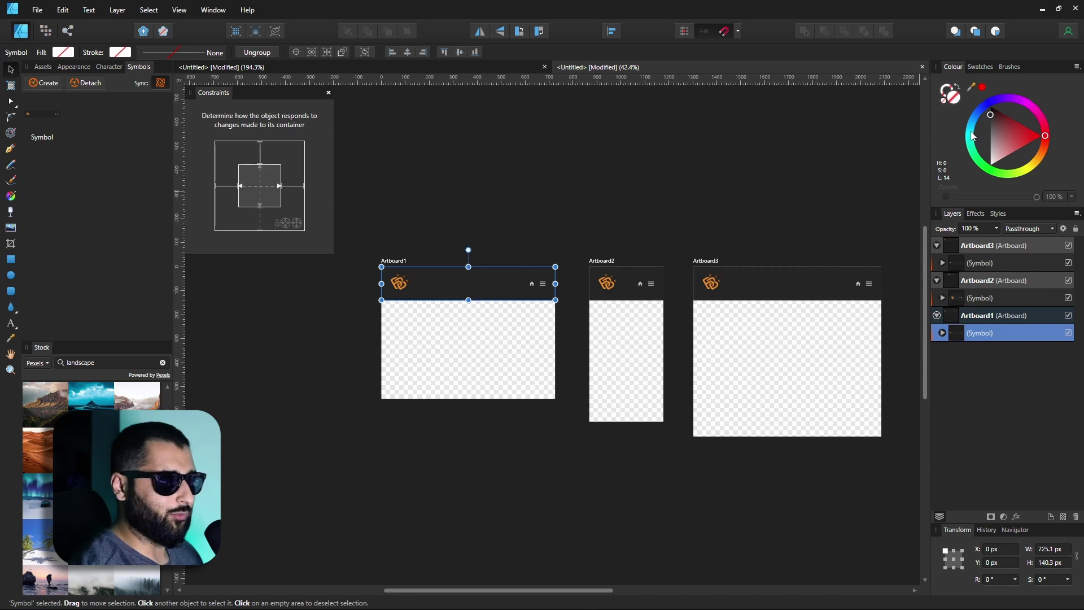
Step: Recolour the header banner via the hue ring, then select its background rectangle, menu and home icons
drag(972, 135, 990, 115)
double_click(536, 286)
scroll(539, 285, up, 6)
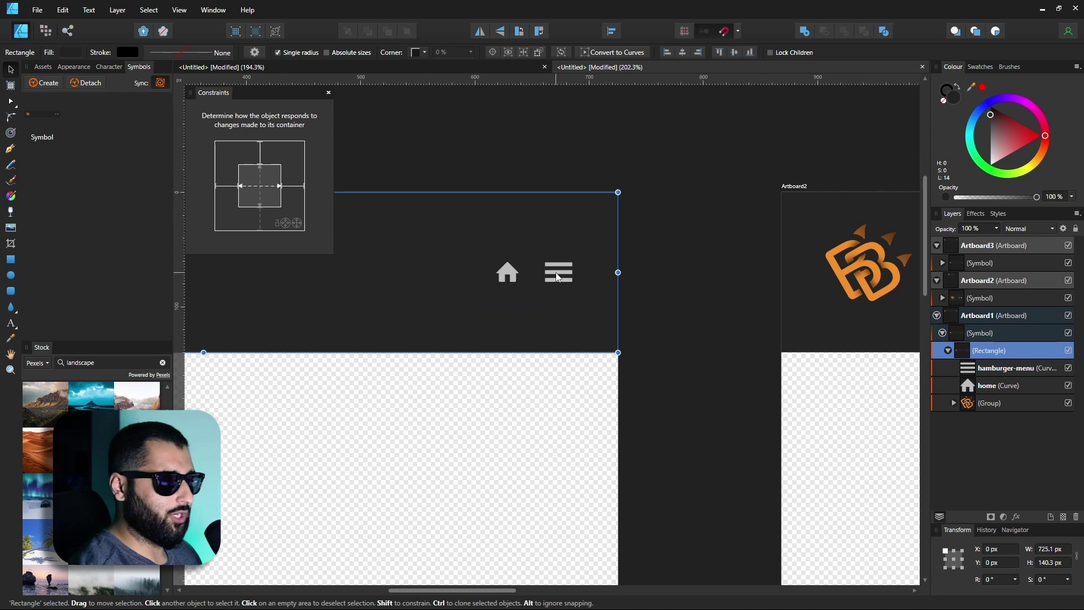
click(556, 277)
click(1005, 367)
shift+click(998, 385)
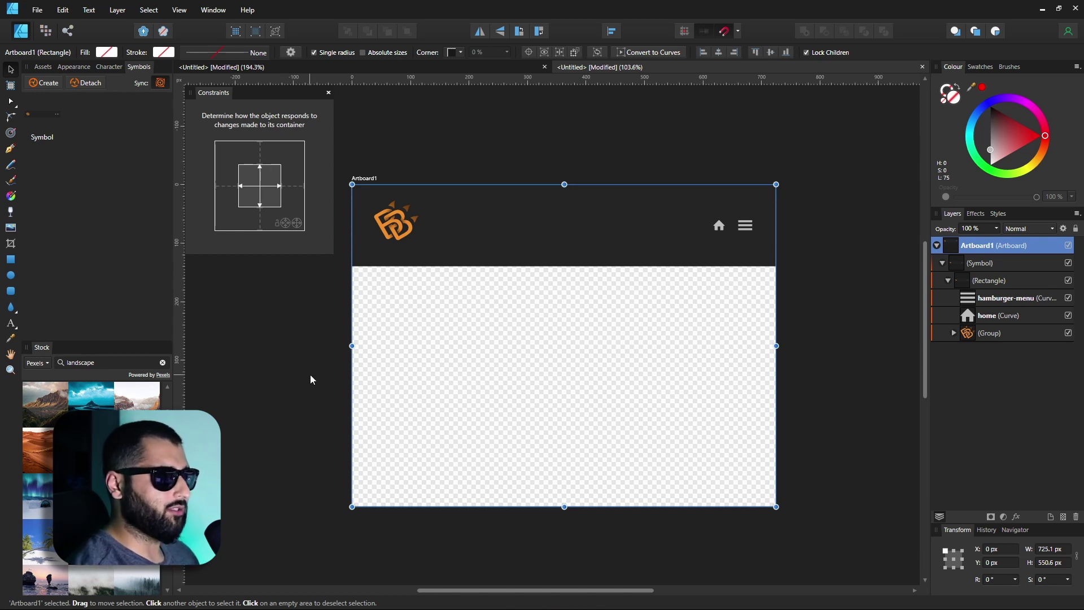
Step: Drop the teal landscape stock photo onto Artboard1 and enlarge it to the artboard's full width
drag(90, 395, 525, 327)
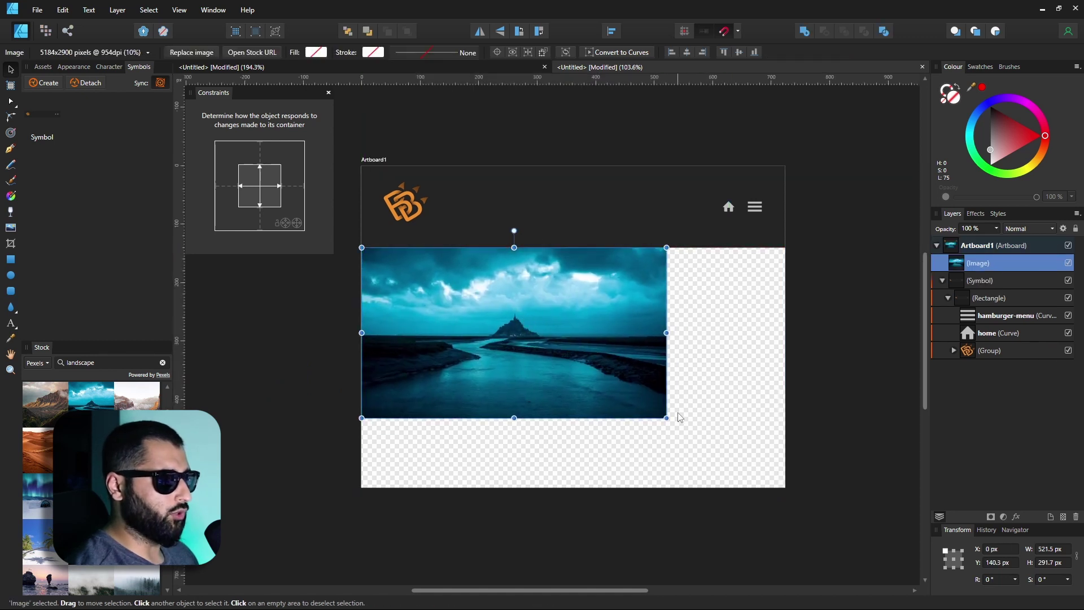
drag(666, 418, 786, 482)
click(838, 376)
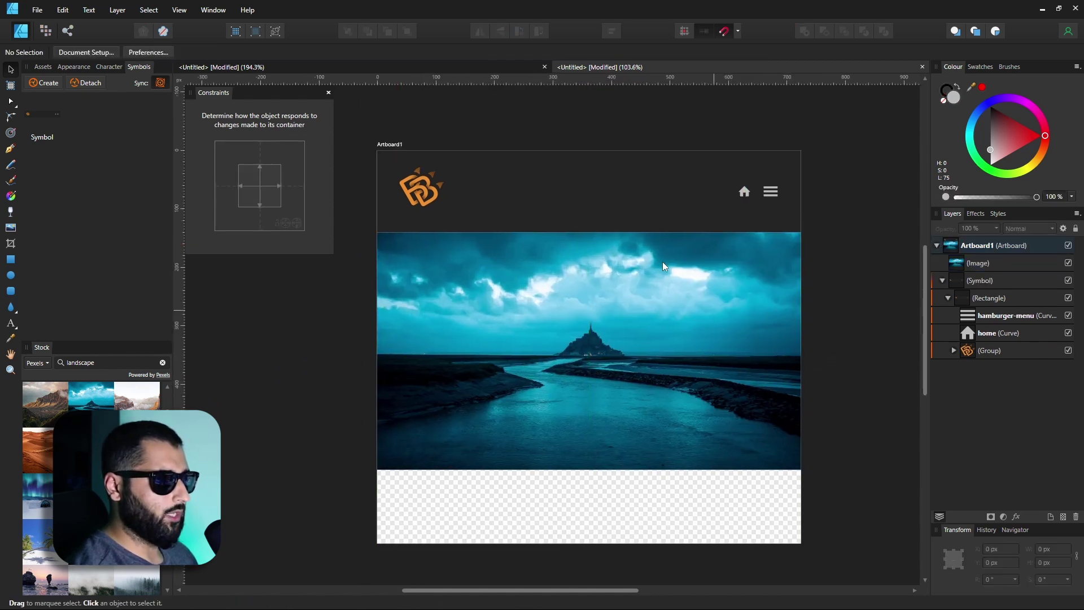
Step: Select Artboard1 and grab its corner handle to test resizing
scroll(678, 316, down, 1)
scroll(677, 316, left, 1)
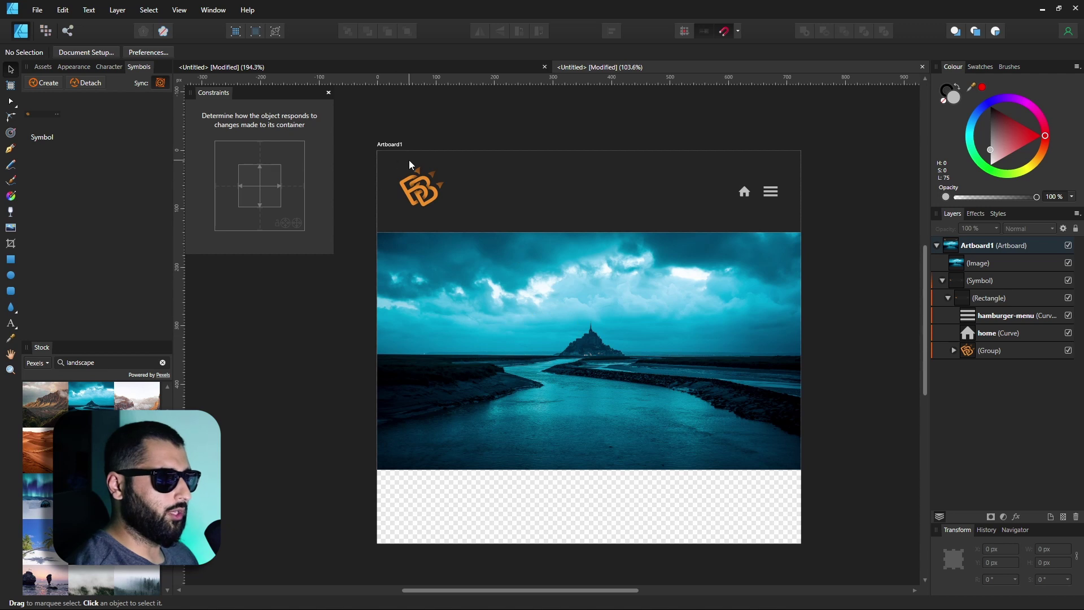
click(388, 144)
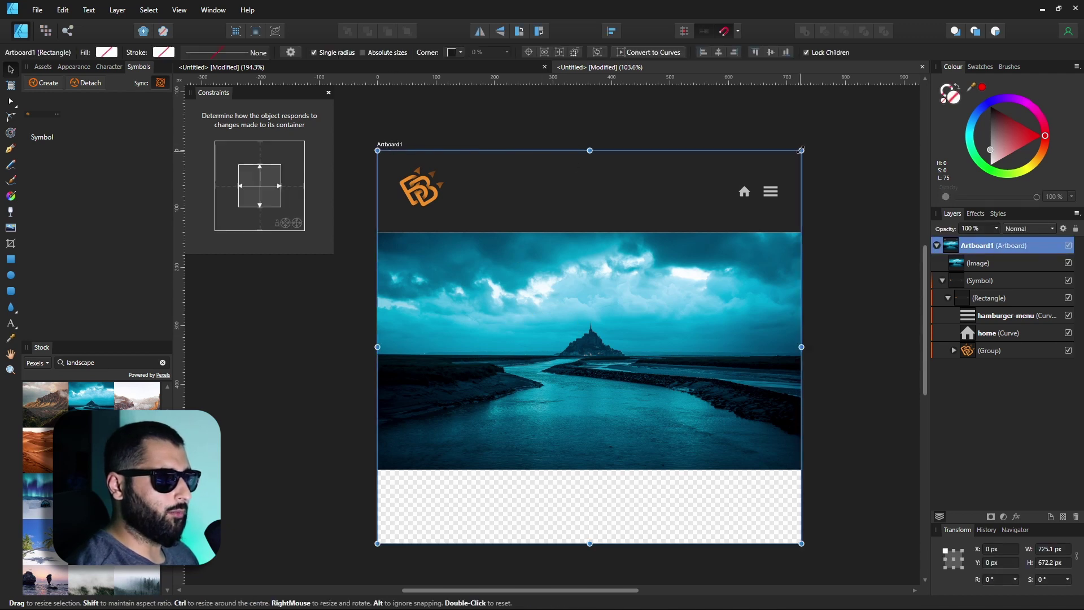
mouse_move(800, 149)
mouse_down()
mouse_move(593, 148)
mouse_move(817, 127)
mouse_move(726, 143)
mouse_move(745, 148)
mouse_move(661, 147)
mouse_move(800, 150)
mouse_up()
Step: Constrain the landscape photo, test by squeezing Artboard1 to a narrow portrait frame, then undo
click(604, 361)
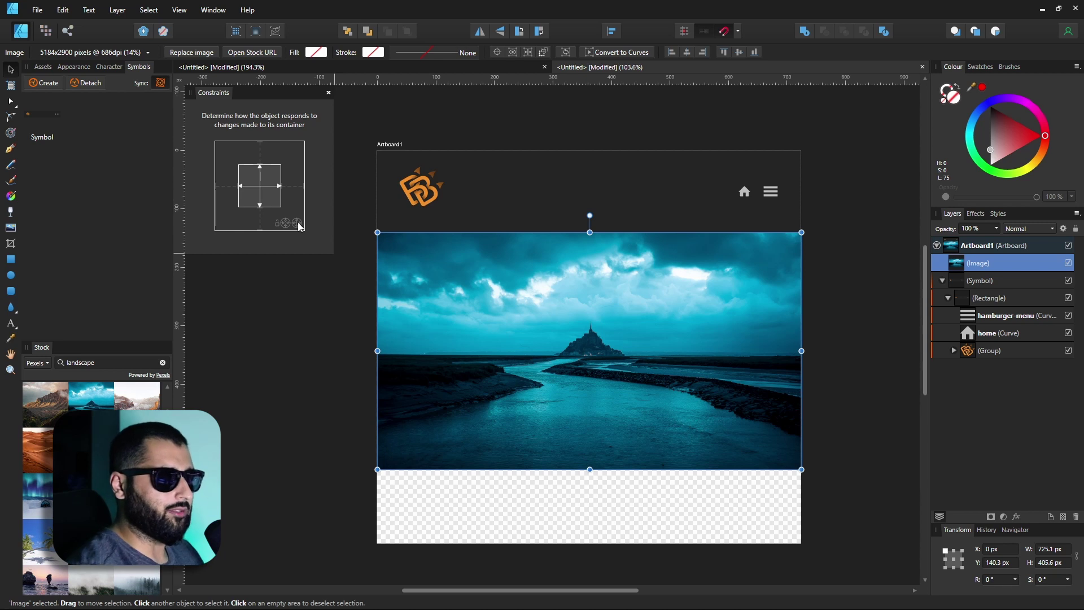
click(389, 164)
drag(800, 150, 882, 199)
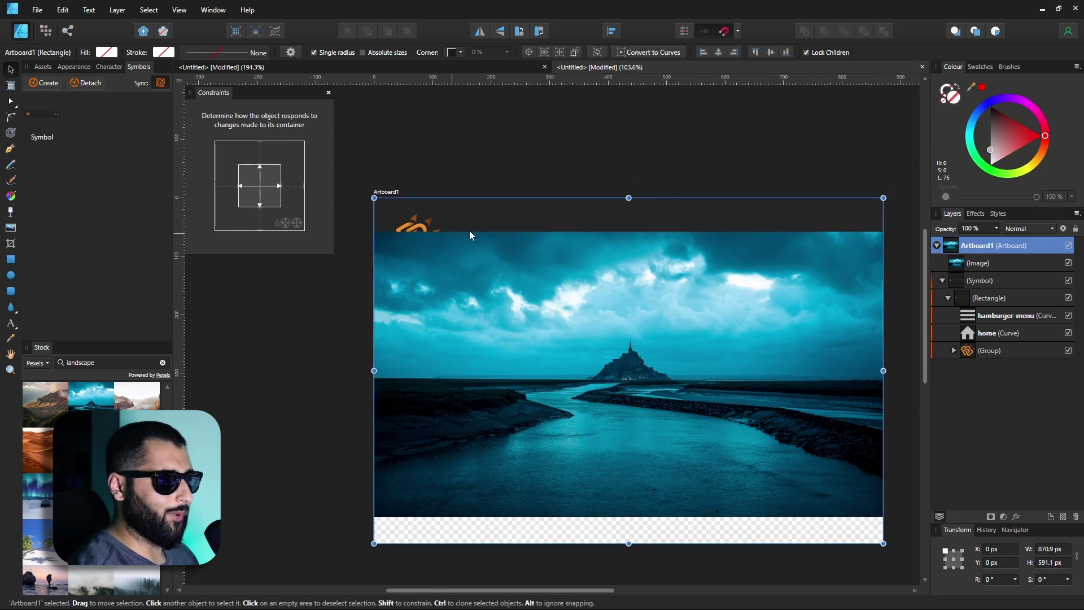
drag(883, 197, 496, 95)
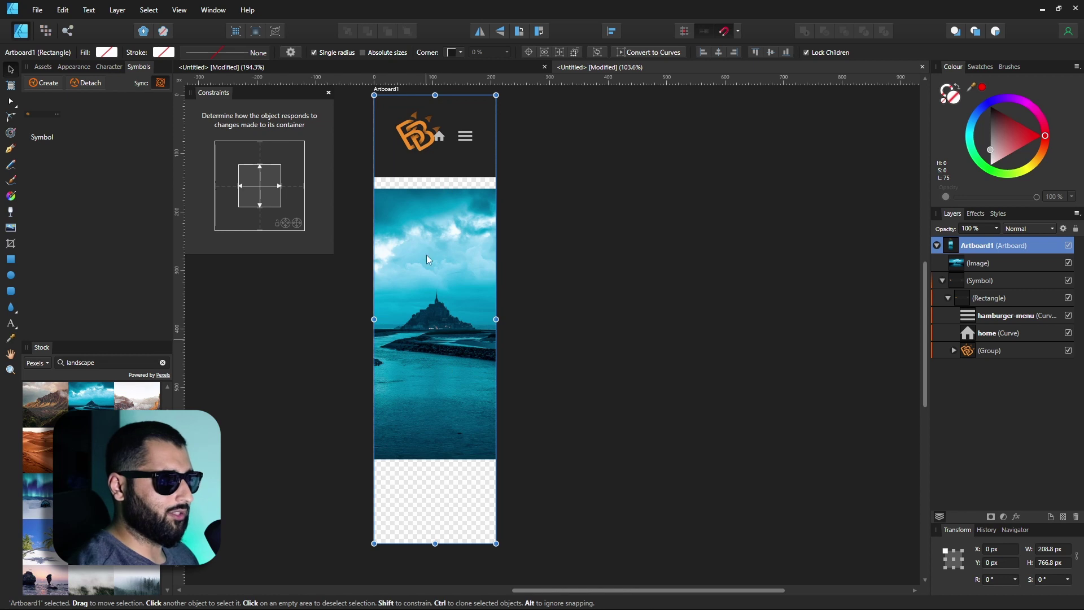
key(ctrl+z)
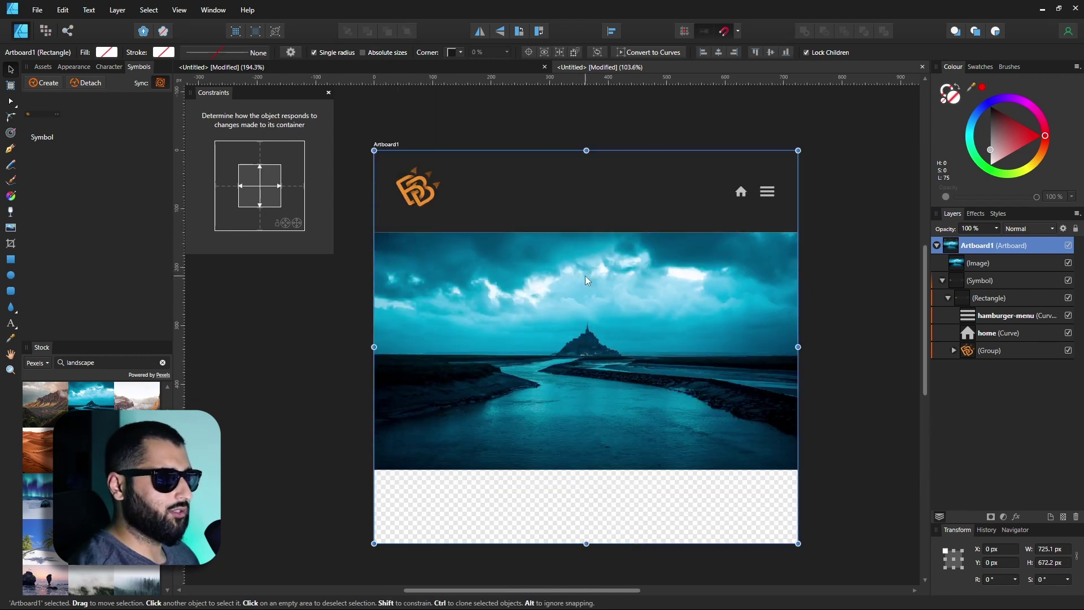
Step: Reselect the photo, then narrow Artboard1 again to check the layout responds
click(518, 299)
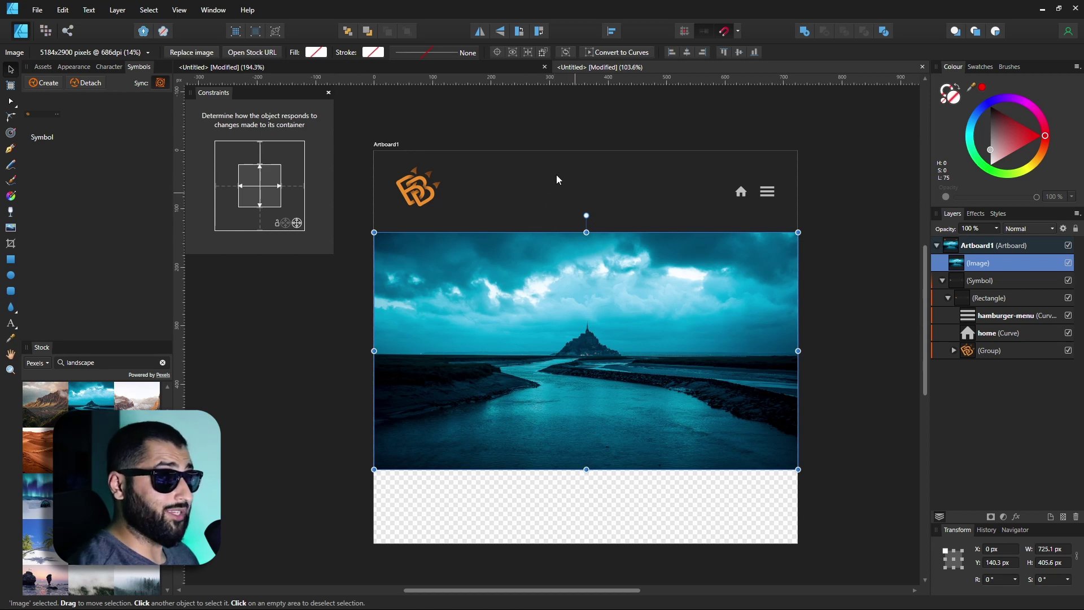
click(386, 143)
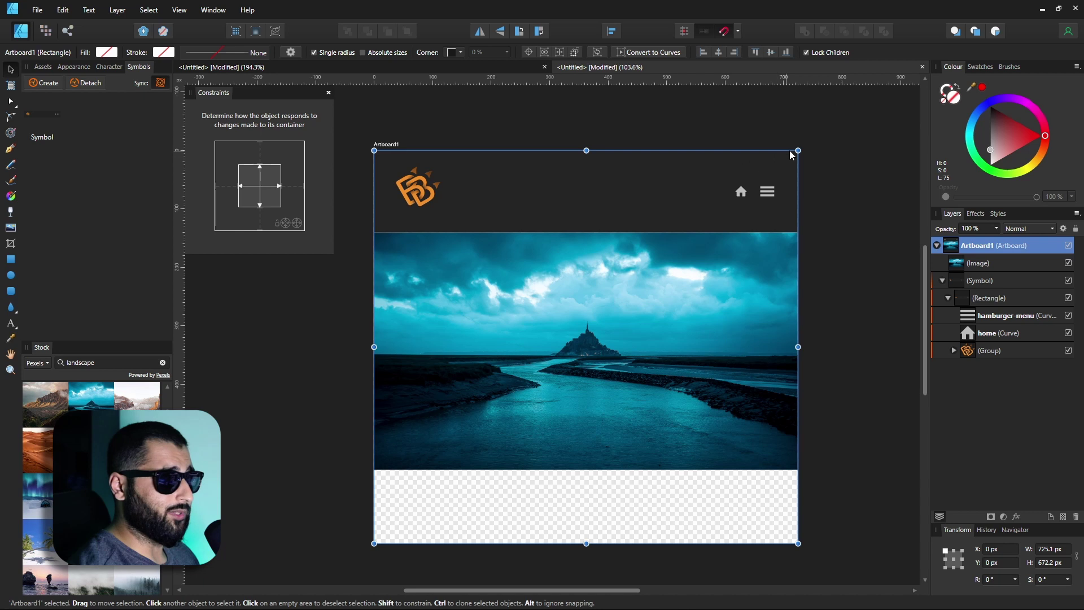
drag(798, 149, 894, 131)
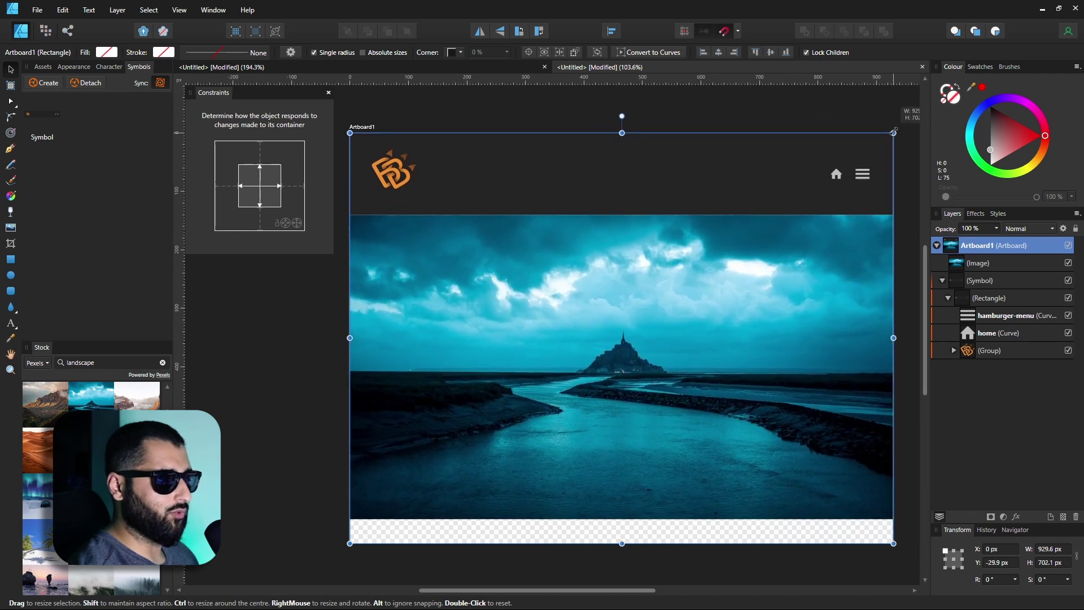
drag(893, 131, 520, 112)
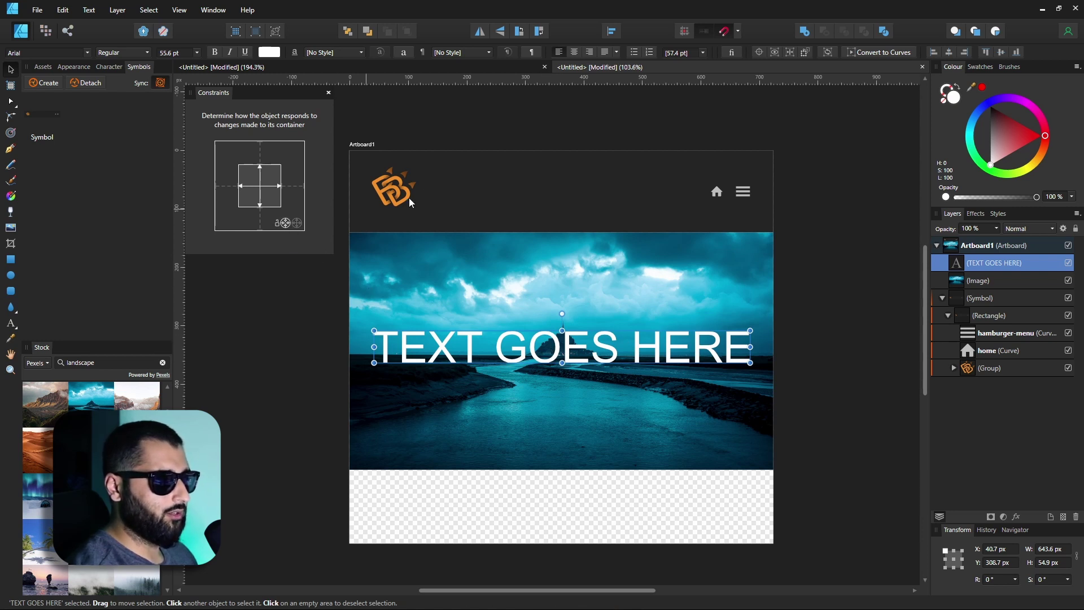
Step: Narrow Artboard1 to 699.7 × 731.1 px with the Move Tool, confirming the heading and photo rescale
click(364, 145)
mouse_move(773, 150)
mouse_down()
mouse_move(621, 141)
mouse_move(525, 109)
mouse_move(692, 152)
mouse_move(554, 109)
mouse_move(602, 134)
mouse_move(779, 150)
mouse_move(773, 161)
mouse_up()
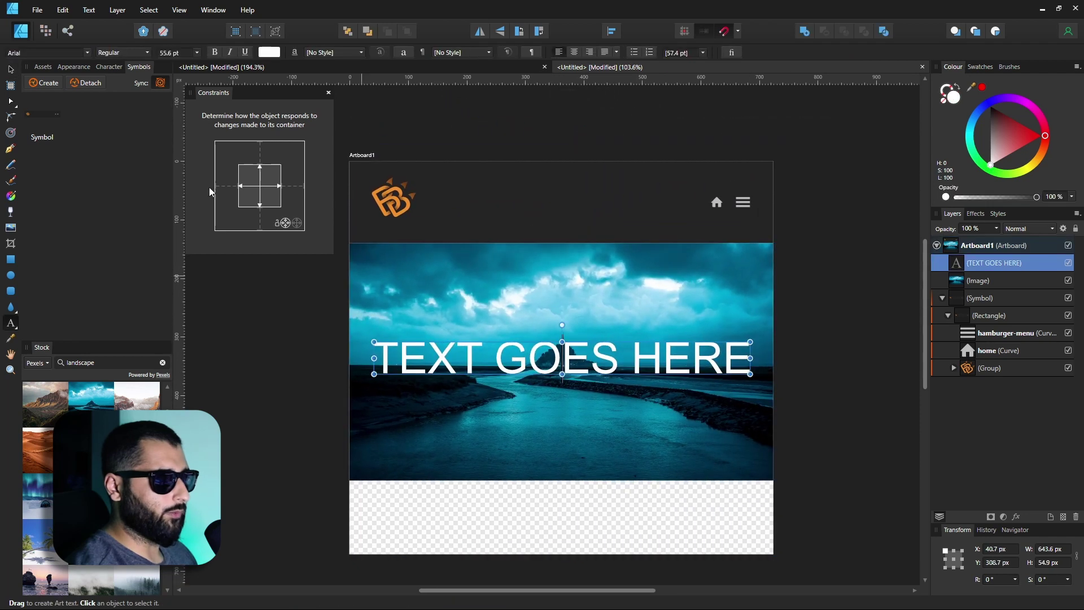
click(9, 71)
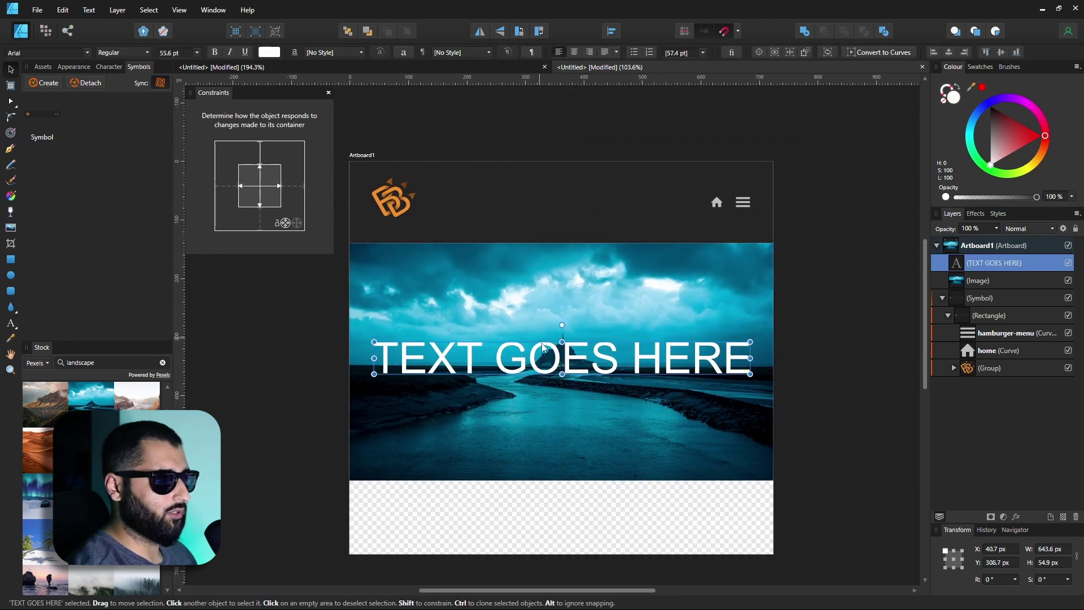
click(364, 154)
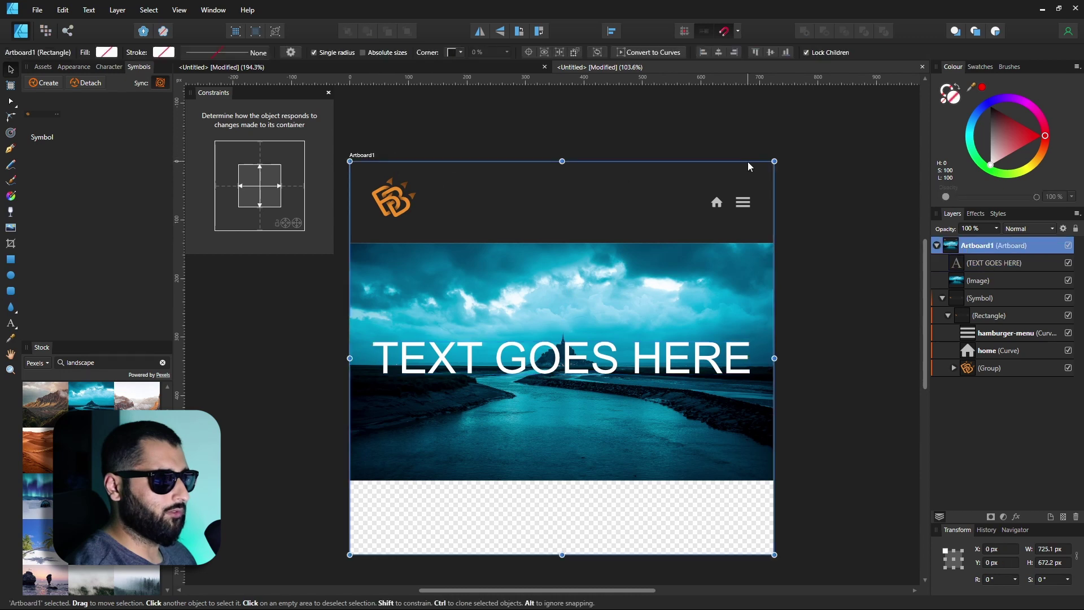
drag(772, 161, 757, 126)
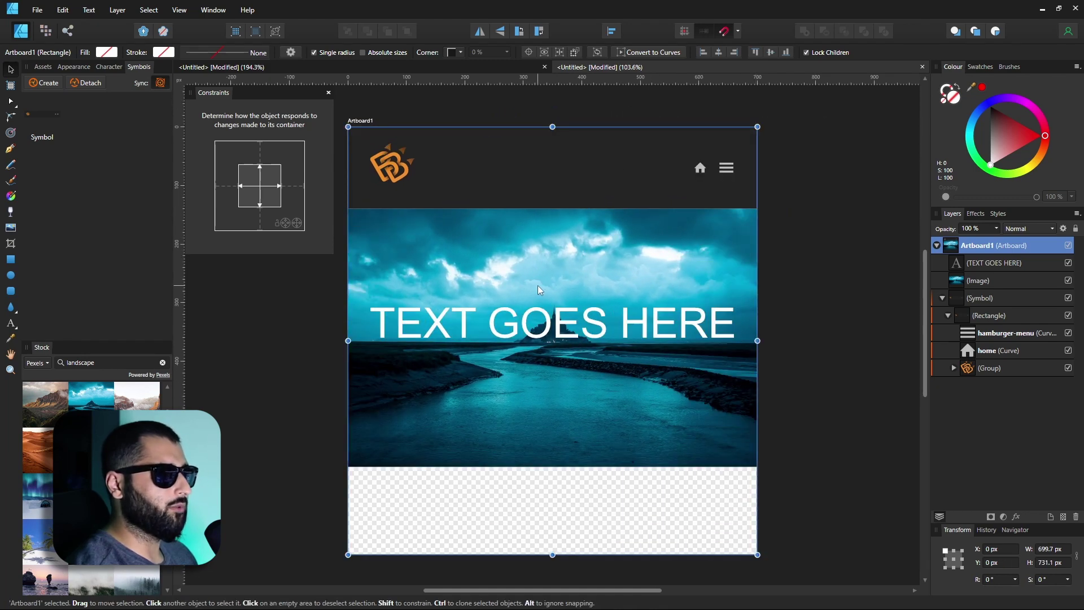